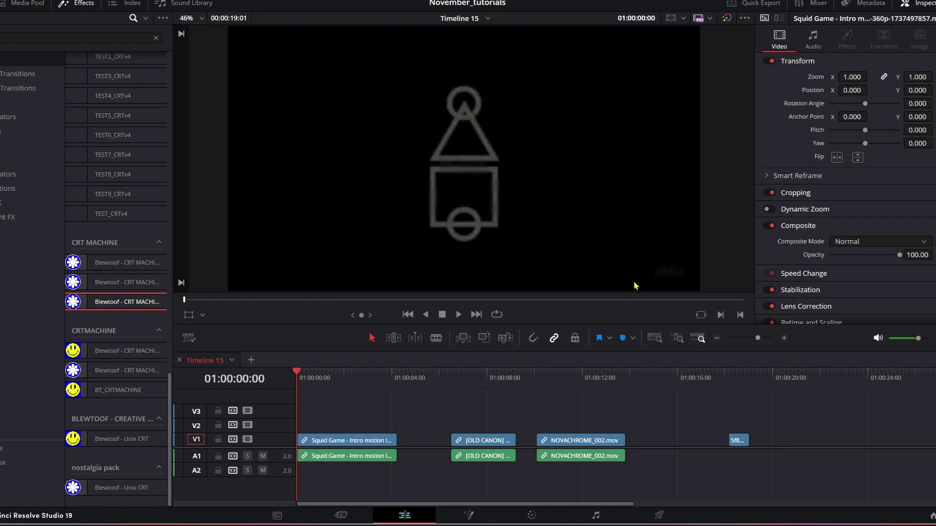
Apply the Blewtoof CRT Machine V4.01 effect to the Squid Game clip and preview it from the start
{"action": "key", "text": "space"}
{"action": "key", "text": "space"}
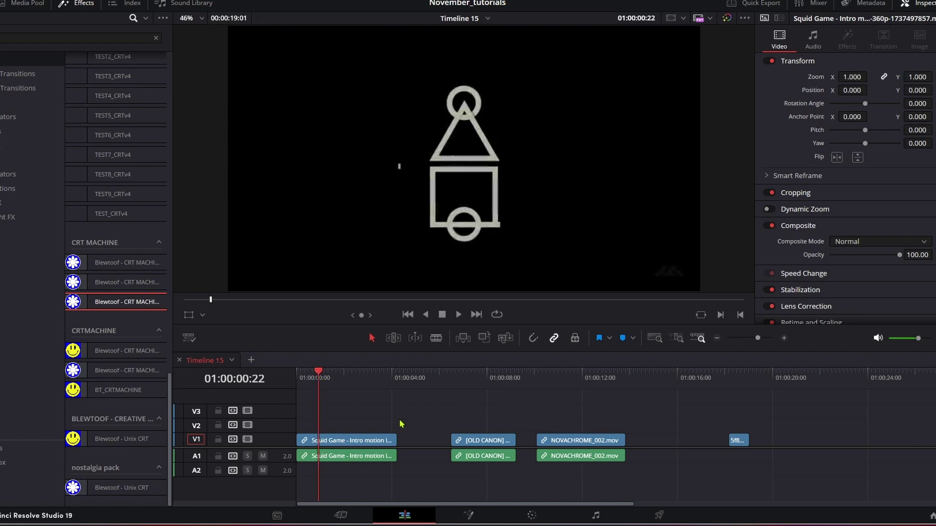
{"action": "left_click_drag", "start_coordinate": [117, 303], "coordinate": [336, 440]}
{"action": "left_click", "coordinate": [301, 382]}
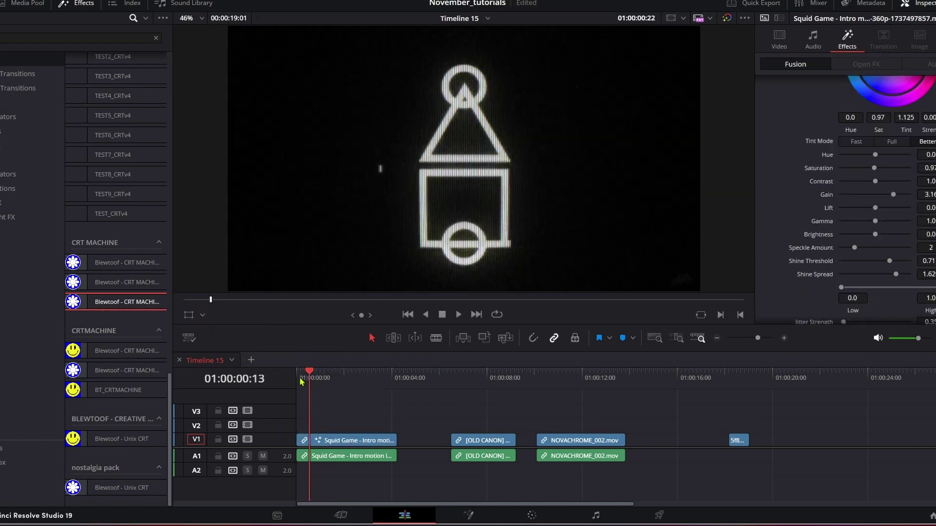
{"action": "key", "text": "Home"}
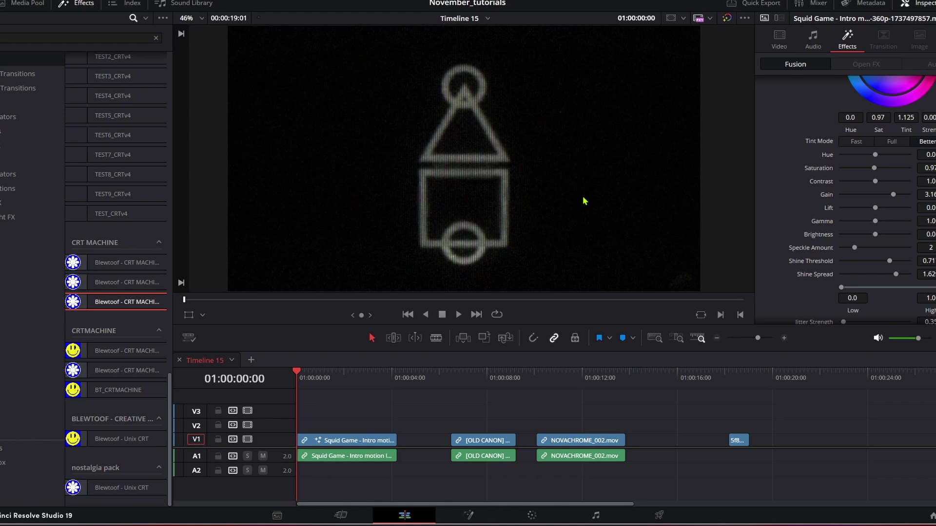
{"action": "key", "text": "space"}
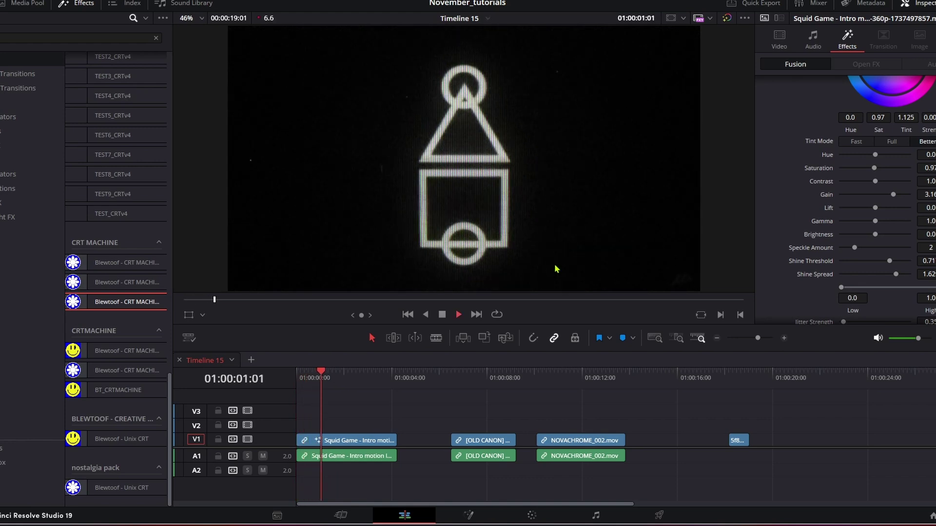
{"action": "key", "text": "space"}
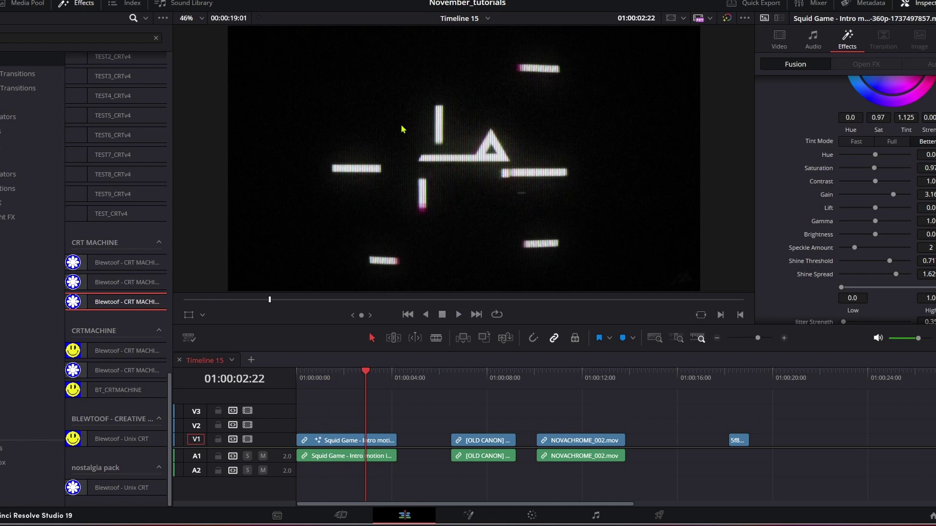
At 01:00:02:07, tint the effect green, then try Grain Power 19.6 and a smaller Image Size, undoing both
{"action": "left_click", "coordinate": [350, 383]}
{"action": "scroll", "coordinate": [827, 185], "scroll_direction": "up", "scroll_amount": 3}
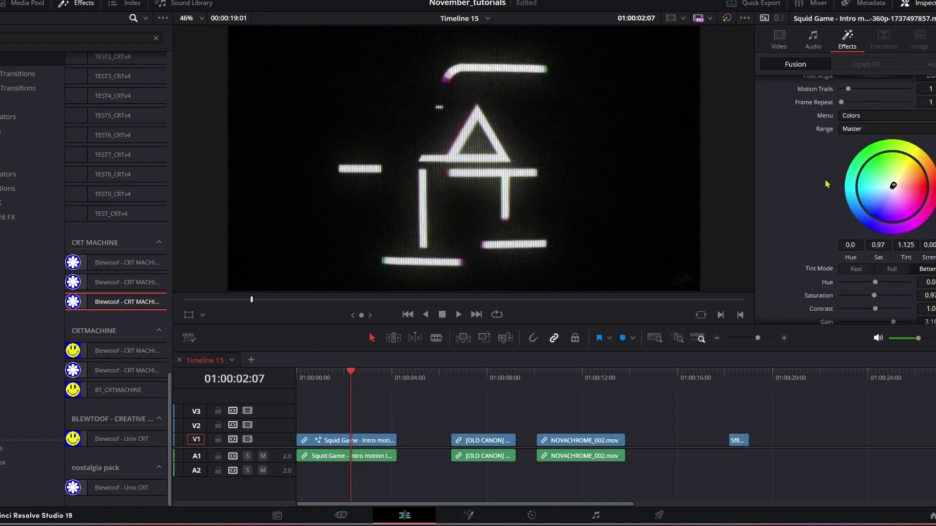
{"action": "mouse_move", "coordinate": [893, 189]}
{"action": "left_mouse_down"}
{"action": "mouse_move", "coordinate": [885, 183]}
{"action": "mouse_move", "coordinate": [892, 188]}
{"action": "left_mouse_up"}
{"action": "scroll", "coordinate": [841, 203], "scroll_direction": "up", "scroll_amount": 3}
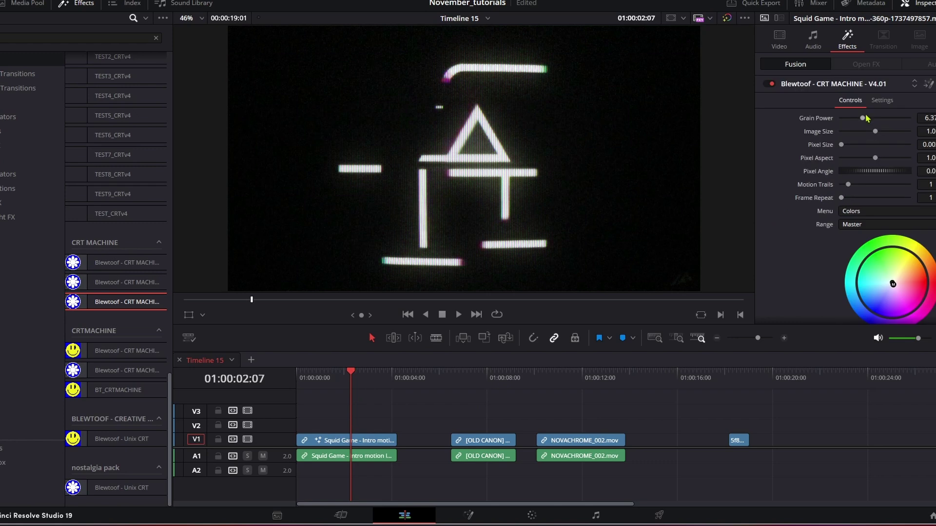
{"action": "left_click_drag", "start_coordinate": [863, 119], "coordinate": [907, 119]}
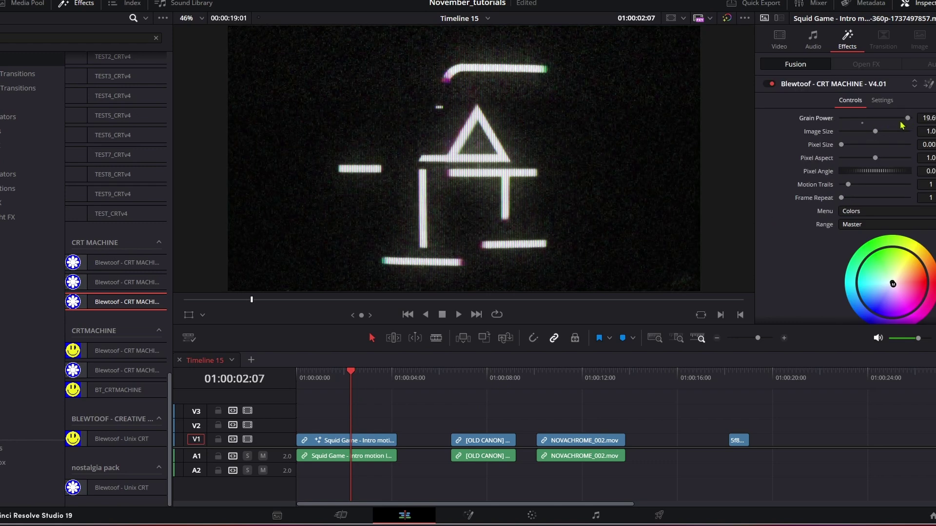
{"action": "key", "text": "ctrl+z"}
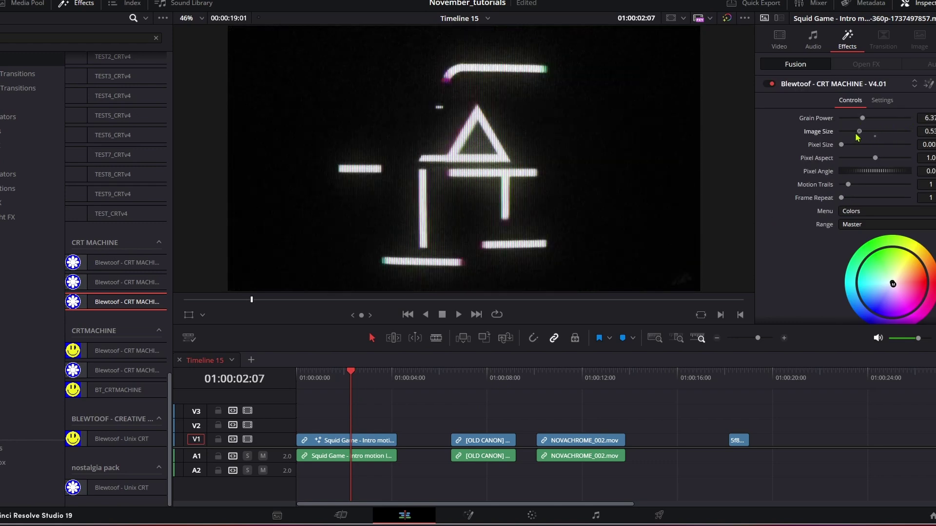
{"action": "left_click_drag", "start_coordinate": [869, 130], "coordinate": [852, 132]}
{"action": "key", "text": "ctrl+z"}
{"action": "scroll", "coordinate": [847, 286], "scroll_direction": "down", "scroll_amount": 3}
{"action": "scroll", "coordinate": [847, 286], "scroll_direction": "down", "scroll_amount": 2}
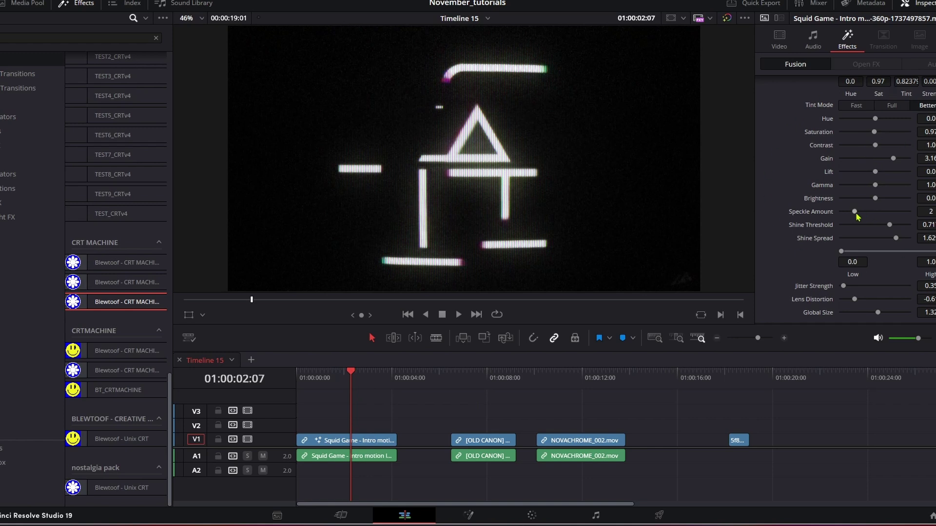
Test and undo a lower Shine Threshold, then set shine range Low to 0 and raise High
{"action": "left_click_drag", "start_coordinate": [890, 225], "coordinate": [862, 240]}
{"action": "key", "text": "ctrl+z"}
{"action": "key", "text": "ctrl+z"}
{"action": "key", "text": "ctrl+z"}
{"action": "key", "text": "ctrl+z"}
{"action": "left_click_drag", "start_coordinate": [905, 255], "coordinate": [900, 254]}
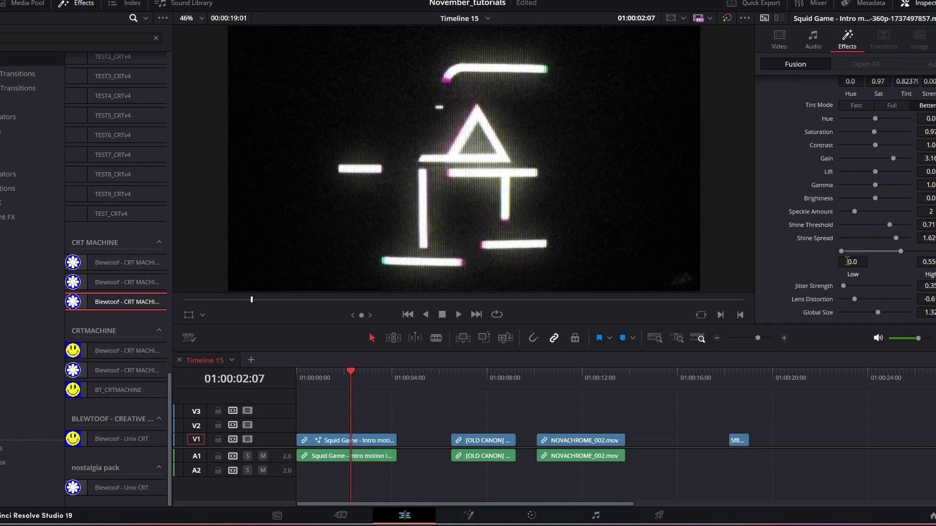
{"action": "left_click_drag", "start_coordinate": [842, 252], "coordinate": [859, 253]}
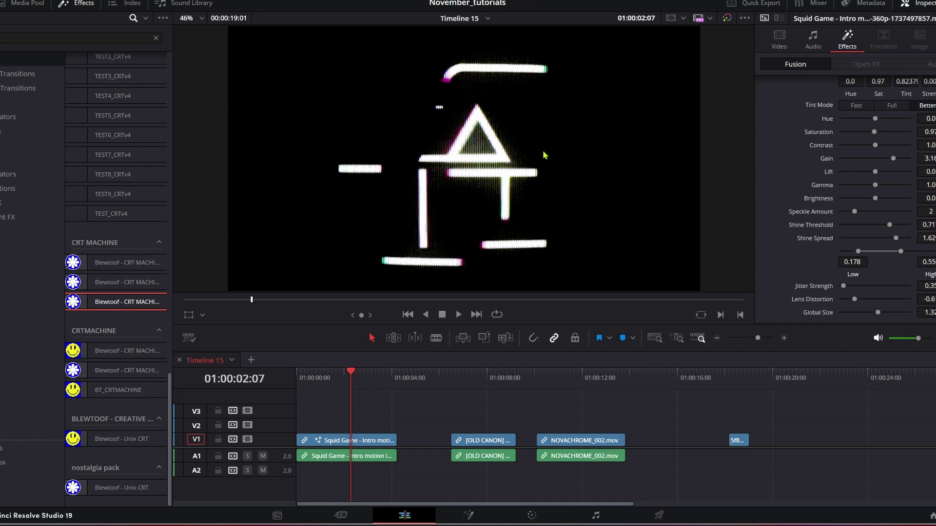
{"action": "left_click_drag", "start_coordinate": [857, 252], "coordinate": [827, 257]}
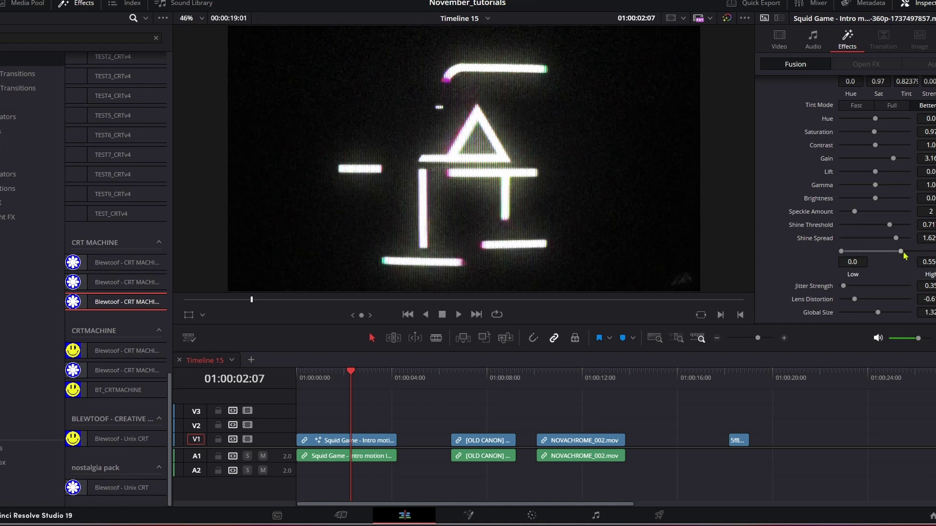
{"action": "left_click_drag", "start_coordinate": [900, 252], "coordinate": [929, 261]}
Scrub the playhead back to the Squid Game clip's opening frames
{"action": "scroll", "coordinate": [824, 227], "scroll_direction": "up", "scroll_amount": 5}
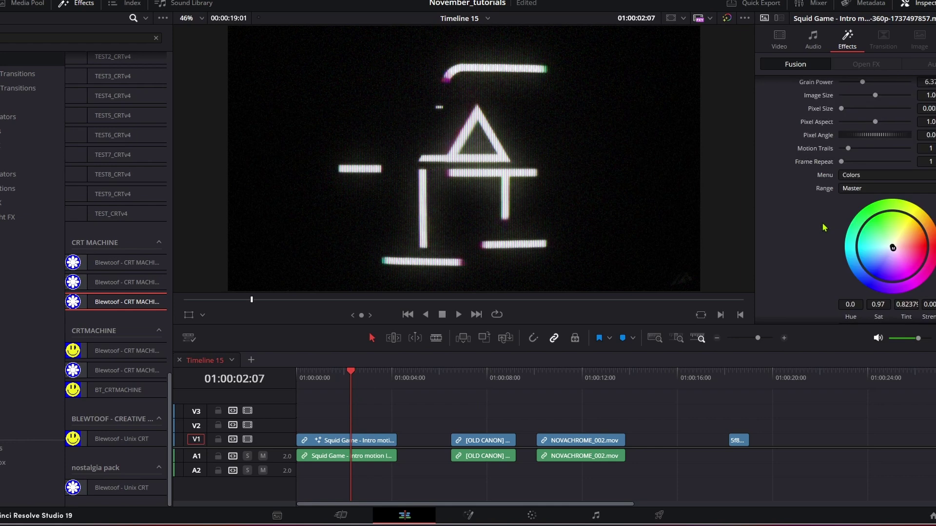
{"action": "scroll", "coordinate": [824, 228], "scroll_direction": "up", "scroll_amount": 2}
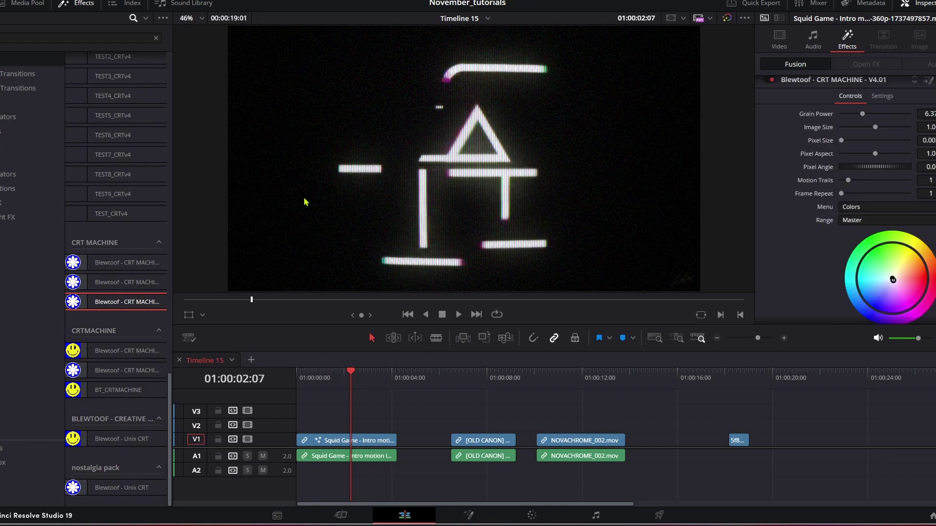
{"action": "left_click_drag", "start_coordinate": [331, 376], "coordinate": [314, 377]}
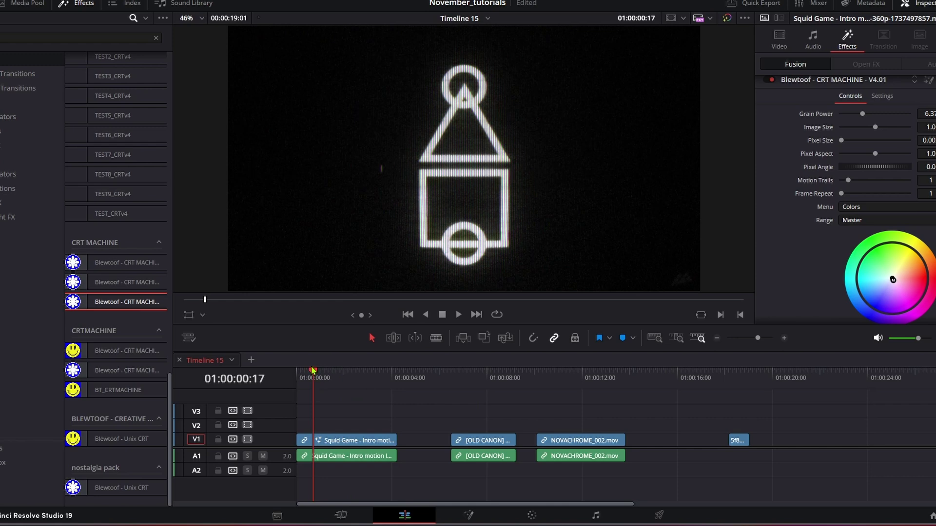
Shift the OLD CANON Nintendo clip slightly earlier on V1 and scrub through its frames
{"action": "left_click", "coordinate": [450, 379]}
{"action": "left_click_drag", "start_coordinate": [489, 441], "coordinate": [463, 441]}
{"action": "mouse_move", "coordinate": [440, 386]}
{"action": "left_mouse_down"}
{"action": "mouse_move", "coordinate": [432, 387]}
{"action": "mouse_move", "coordinate": [454, 392]}
{"action": "left_mouse_up"}
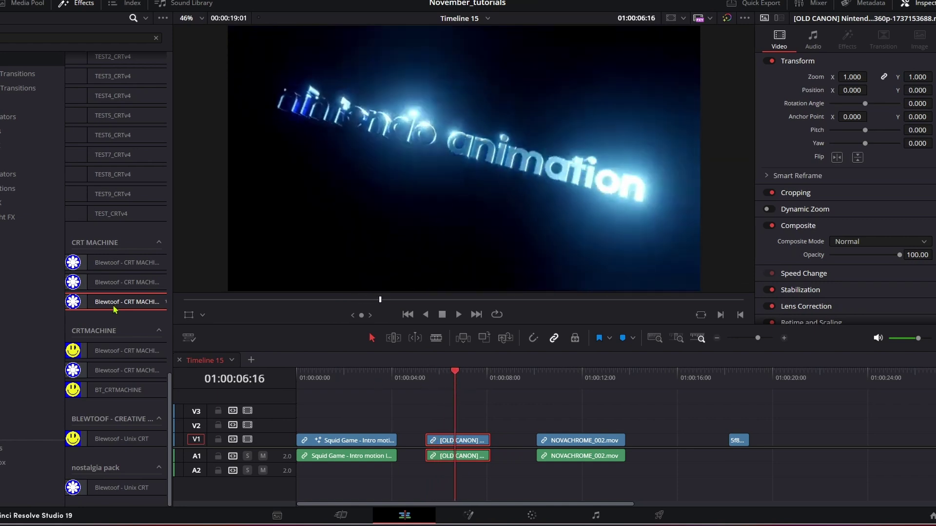
Apply CRT Machine to the Nintendo clip and play it from about 01:00:05:14
{"action": "left_click_drag", "start_coordinate": [114, 309], "coordinate": [471, 438]}
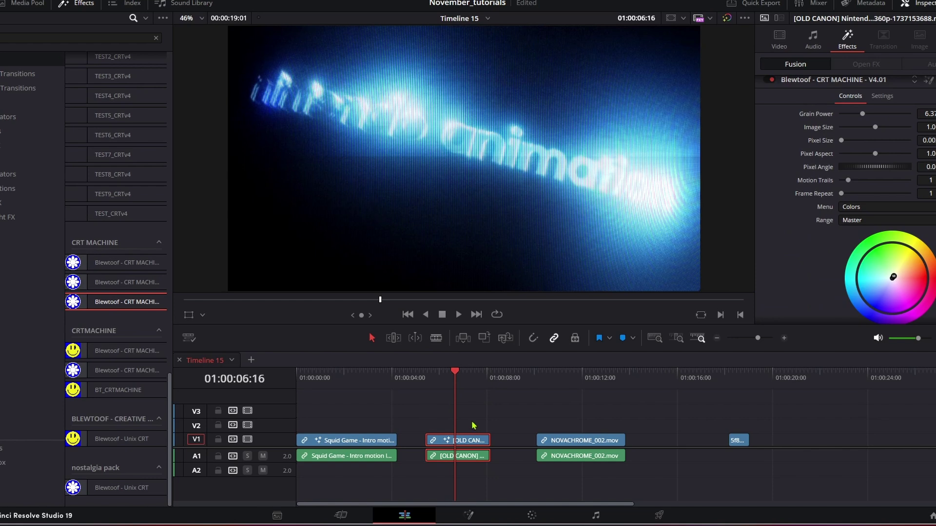
{"action": "left_click", "coordinate": [437, 375]}
{"action": "key", "text": "space"}
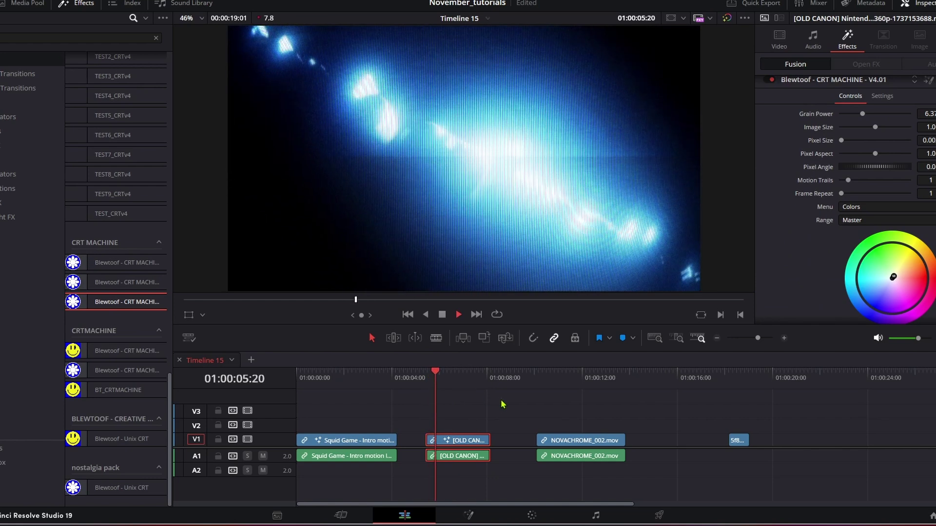
{"action": "key", "text": "space"}
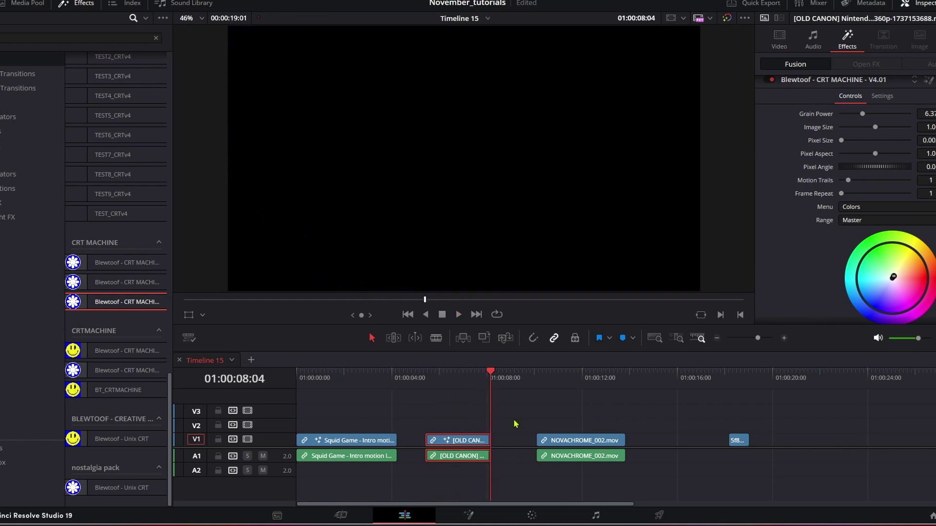
{"action": "left_click", "coordinate": [580, 440]}
Push the NOVACHROME clips later, extend the Nintendo clip's end, and play it back
{"action": "left_click_drag", "start_coordinate": [580, 440], "coordinate": [657, 440]}
{"action": "left_click_drag", "start_coordinate": [490, 440], "coordinate": [573, 441]}
{"action": "left_click", "coordinate": [436, 375]}
{"action": "key", "text": "space"}
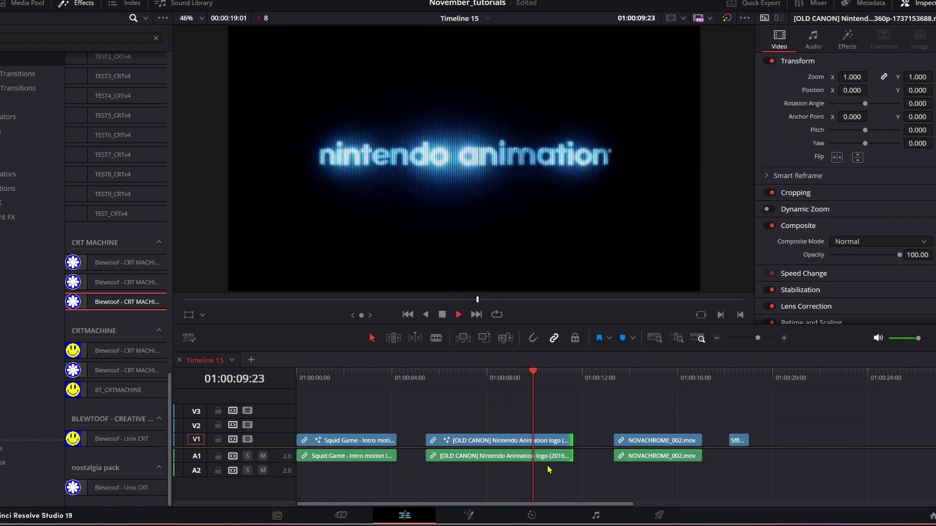
{"action": "key", "text": "space"}
Move to around 01:00:10:16 and show the Nintendo clip's CRT Machine settings in the Inspector
{"action": "left_click_drag", "start_coordinate": [547, 380], "coordinate": [504, 381]}
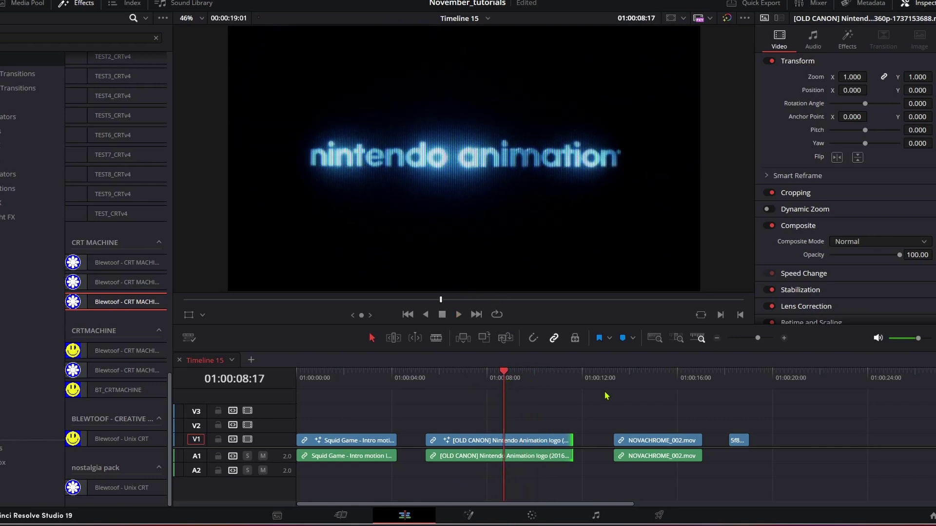
{"action": "left_click", "coordinate": [847, 38]}
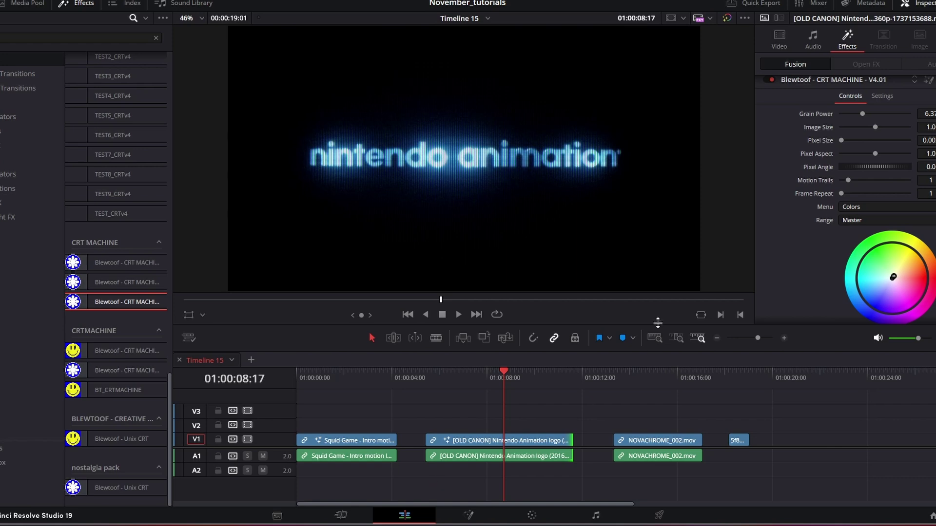
{"action": "scroll", "coordinate": [875, 168], "scroll_direction": "down", "scroll_amount": 10}
Drain the logo glow's saturation, raise it back to about 0.89, then go to the Nova Chrome clip
{"action": "left_click_drag", "start_coordinate": [875, 169], "coordinate": [855, 170]}
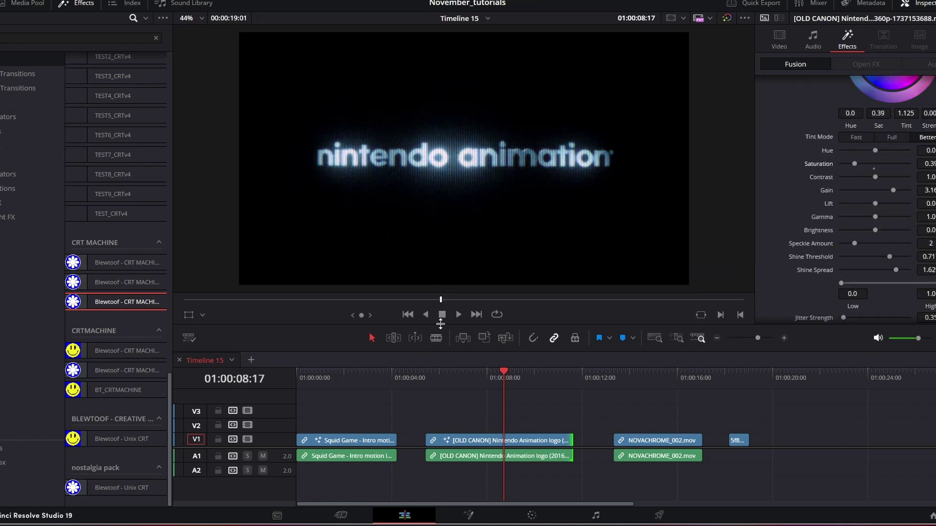
{"action": "left_click_drag", "start_coordinate": [857, 165], "coordinate": [888, 193]}
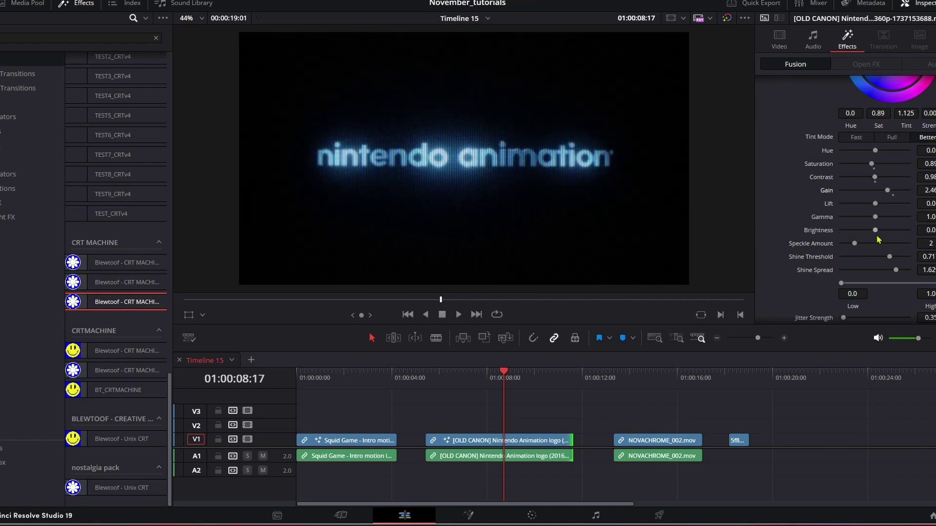
{"action": "left_click", "coordinate": [622, 384]}
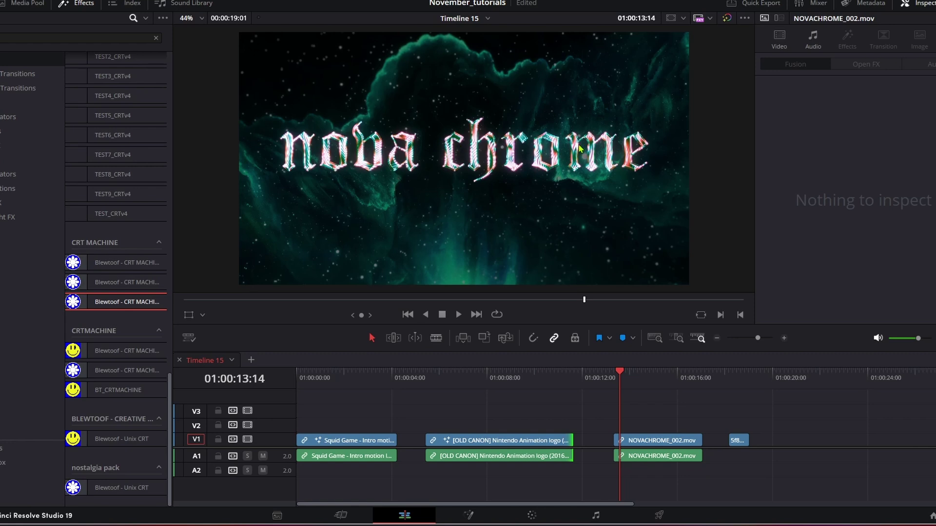
Apply CRT Machine to NOVACHROME_002.mov and shrink its image into a curved CRT screen
{"action": "left_click_drag", "start_coordinate": [117, 302], "coordinate": [633, 441]}
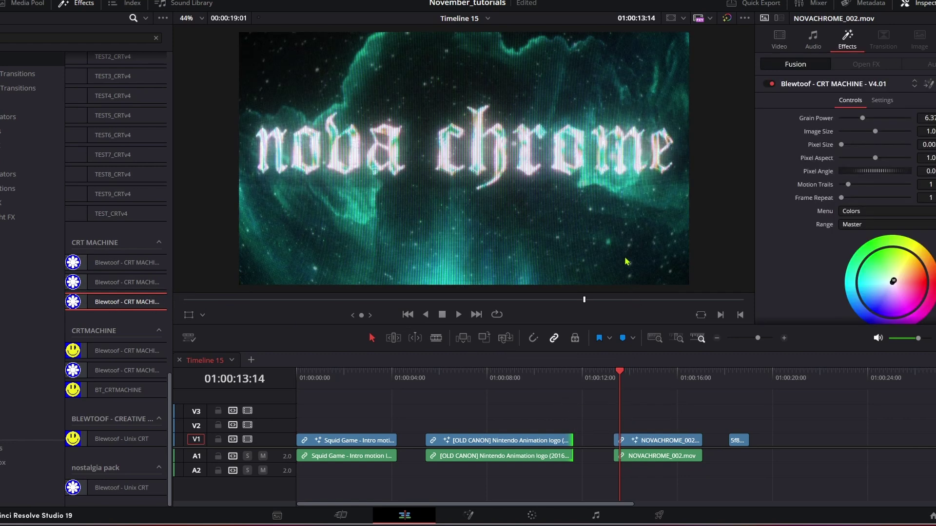
{"action": "left_click_drag", "start_coordinate": [602, 377], "coordinate": [631, 386]}
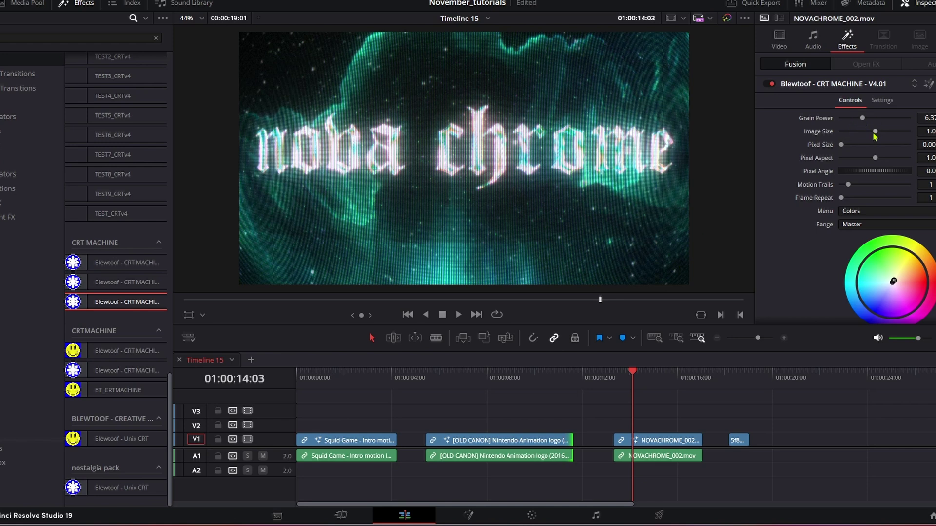
{"action": "left_click_drag", "start_coordinate": [875, 131], "coordinate": [866, 132]}
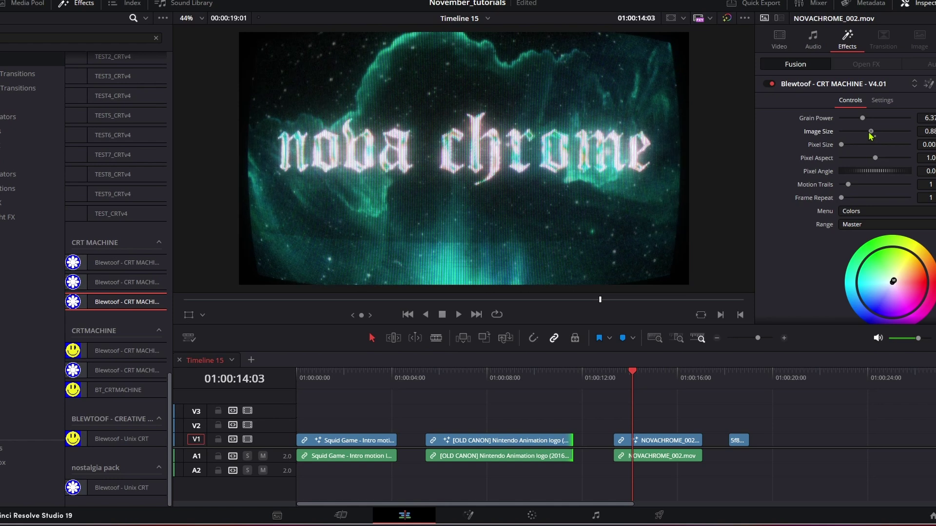
Try several lens Distortion values, including a typed 1, then settle it near zero for flat text
{"action": "scroll", "coordinate": [857, 205], "scroll_direction": "down", "scroll_amount": 8}
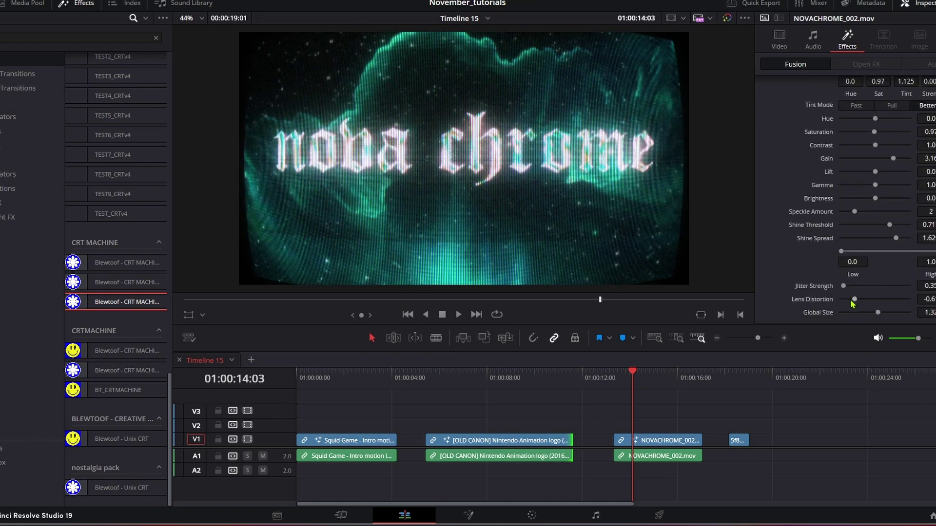
{"action": "mouse_move", "coordinate": [854, 299]}
{"action": "left_mouse_down"}
{"action": "mouse_move", "coordinate": [875, 299]}
{"action": "mouse_move", "coordinate": [843, 299]}
{"action": "left_mouse_up"}
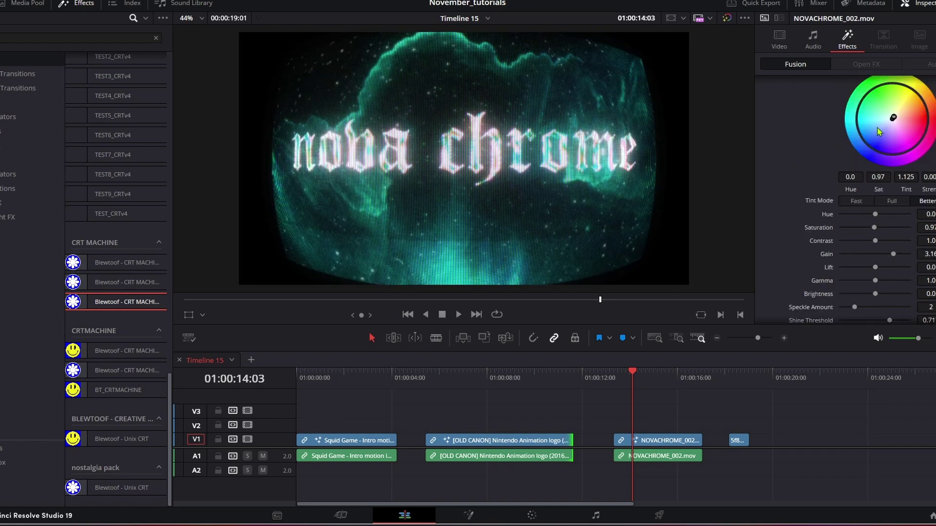
{"action": "left_click_drag", "start_coordinate": [843, 299], "coordinate": [844, 299]}
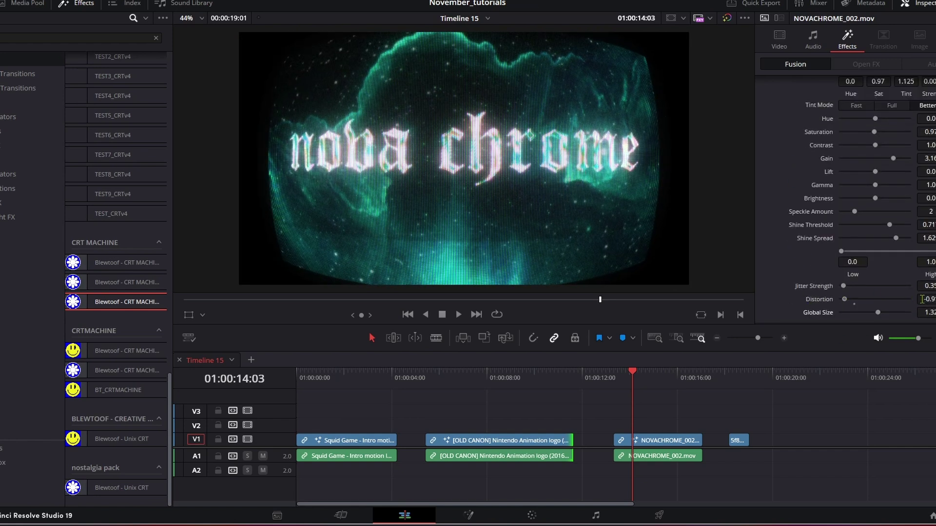
{"action": "left_click", "coordinate": [929, 299]}
{"action": "type", "text": "1"}
{"action": "key", "text": "Tab"}
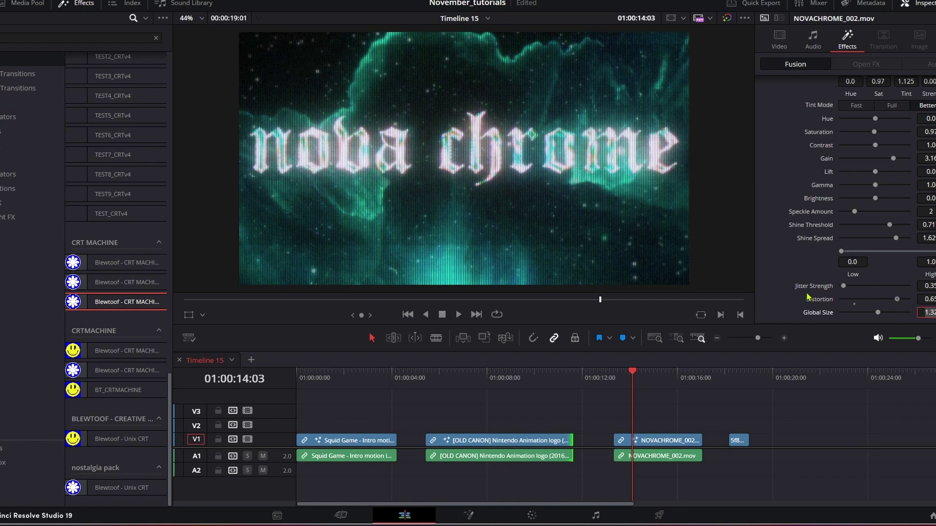
{"action": "left_click_drag", "start_coordinate": [908, 299], "coordinate": [873, 299]}
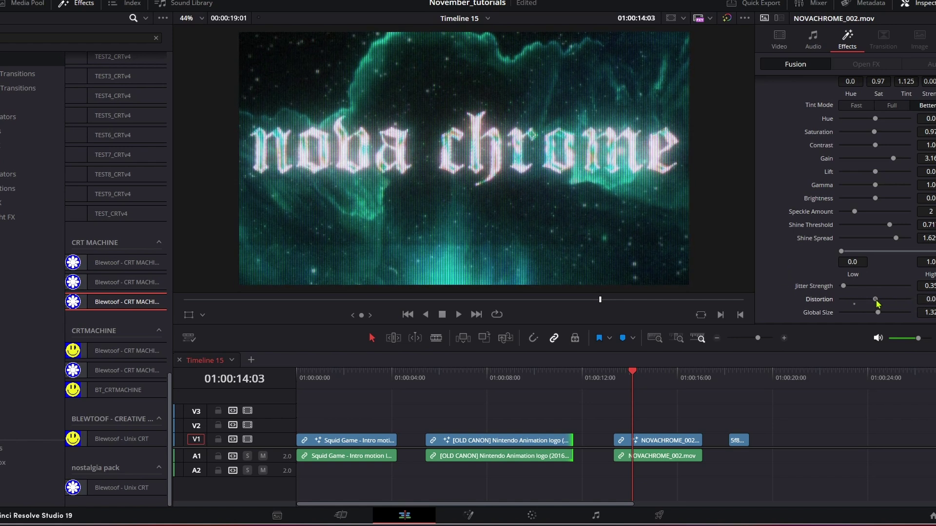
Set Image Size to 0.77 and adjust the CRT Pixel Size for a dotted-grid look
{"action": "scroll", "coordinate": [783, 177], "scroll_direction": "up", "scroll_amount": 3}
{"action": "scroll", "coordinate": [783, 177], "scroll_direction": "up", "scroll_amount": 5}
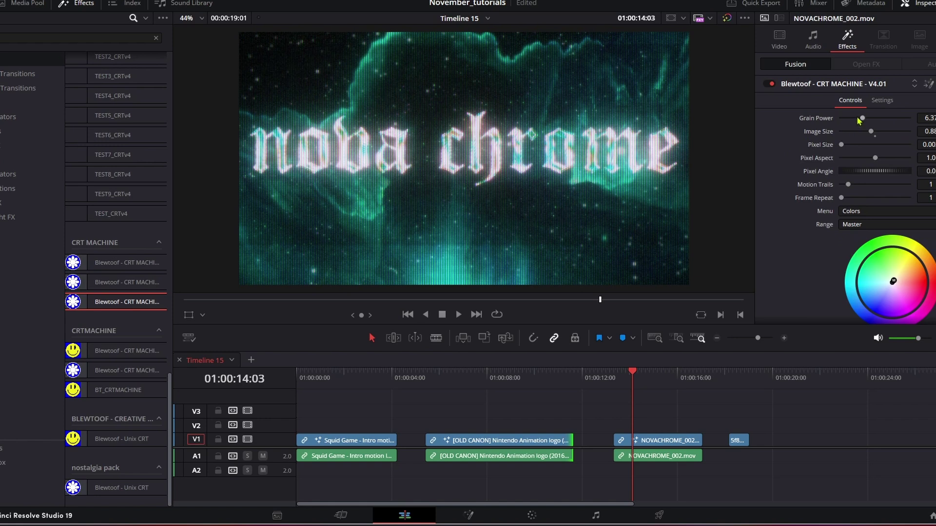
{"action": "left_click_drag", "start_coordinate": [870, 133], "coordinate": [869, 135]}
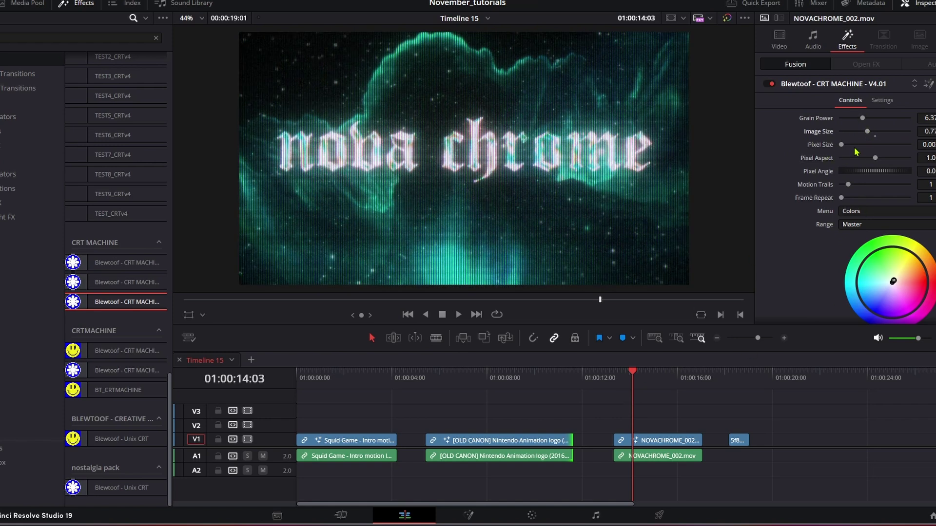
{"action": "left_click_drag", "start_coordinate": [841, 148], "coordinate": [840, 148]}
Stretch Pixel Aspect, rotate Pixel Angle to about 44.3, then bring Pixel Aspect down to 1.13
{"action": "left_click_drag", "start_coordinate": [926, 158], "coordinate": [934, 158]}
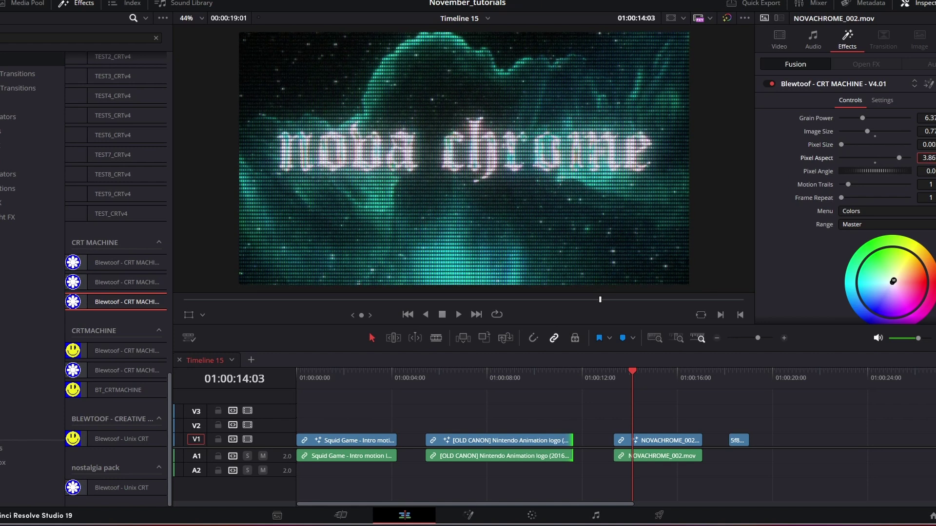
{"action": "left_click_drag", "start_coordinate": [934, 158], "coordinate": [929, 156]}
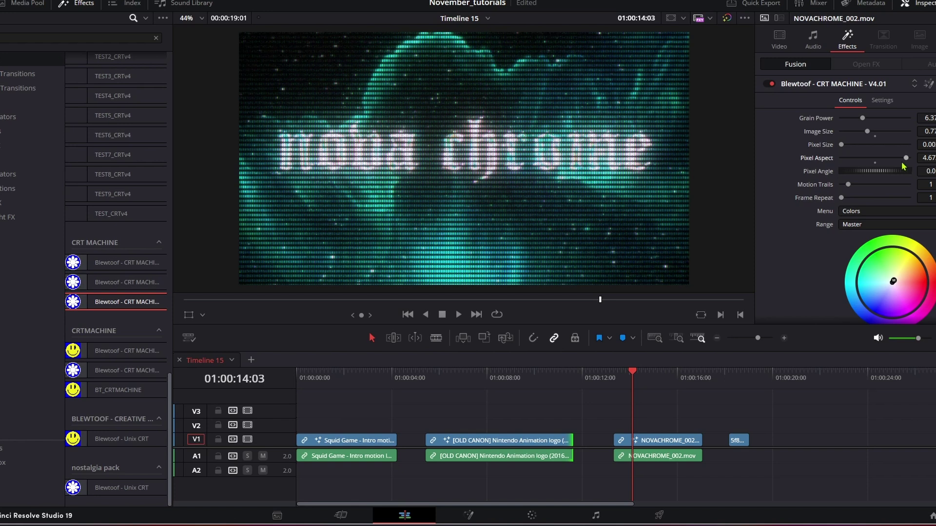
{"action": "left_click_drag", "start_coordinate": [880, 178], "coordinate": [892, 177]}
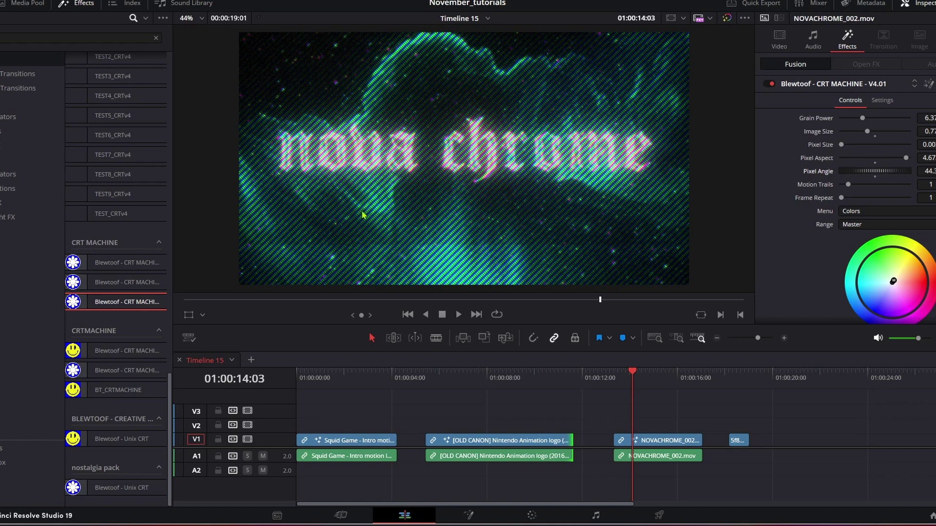
{"action": "left_click_drag", "start_coordinate": [900, 162], "coordinate": [876, 163]}
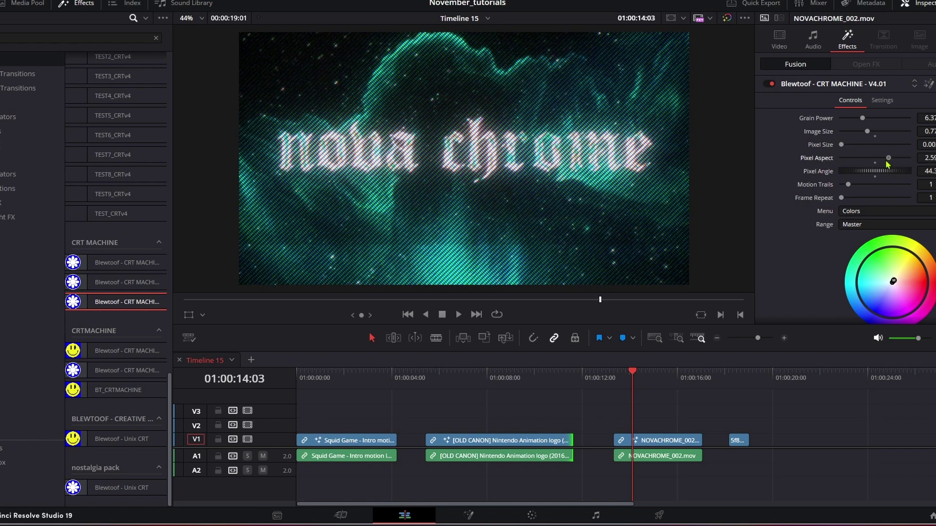
{"action": "left_click_drag", "start_coordinate": [876, 165], "coordinate": [875, 165]}
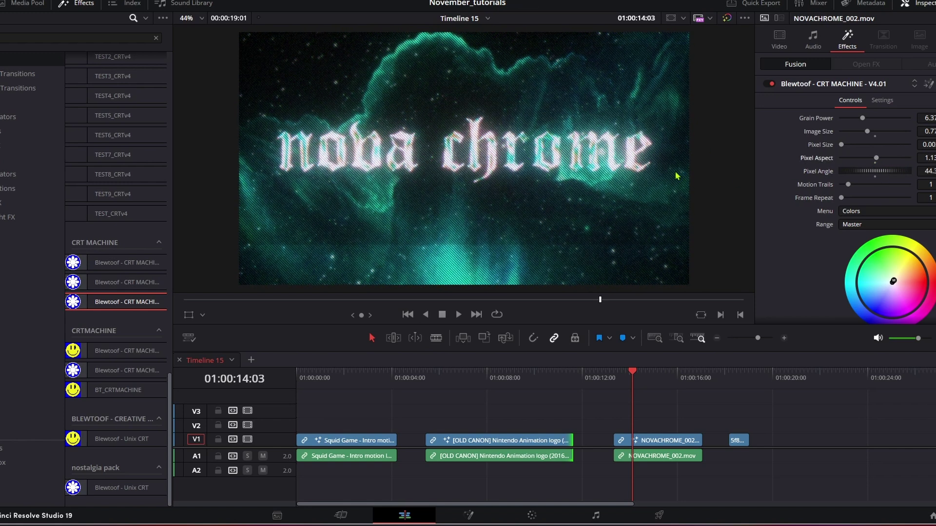
{"action": "scroll", "coordinate": [456, 105], "scroll_direction": "up", "scroll_amount": 6}
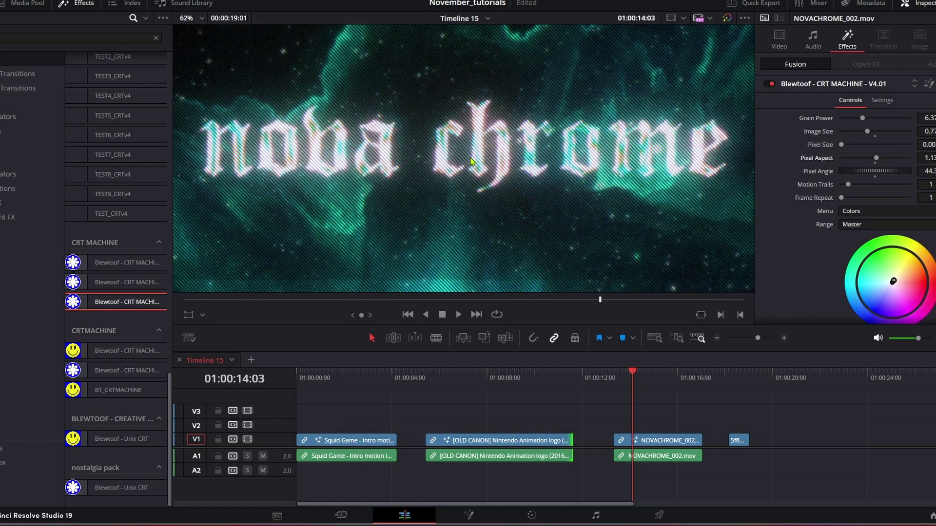
{"action": "scroll", "coordinate": [471, 161], "scroll_direction": "up", "scroll_amount": 8}
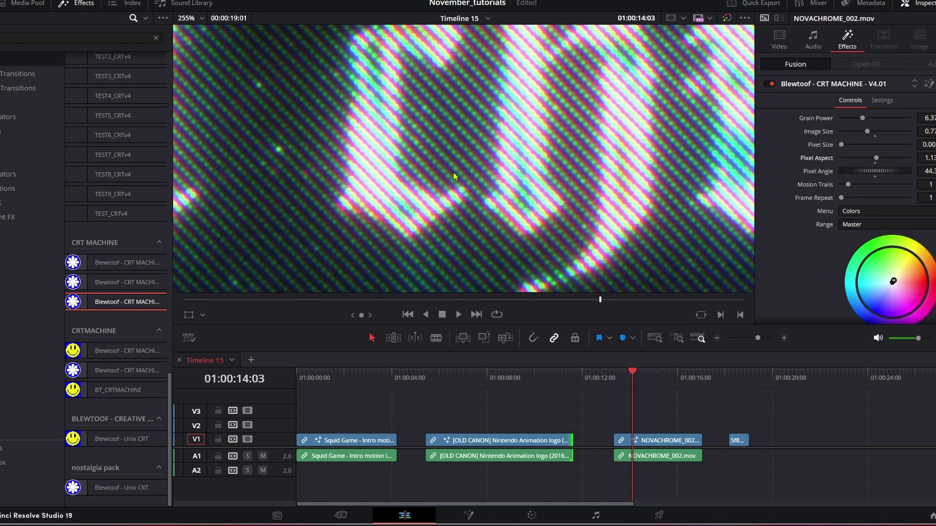
{"action": "scroll", "coordinate": [547, 102], "scroll_direction": "up", "scroll_amount": 3}
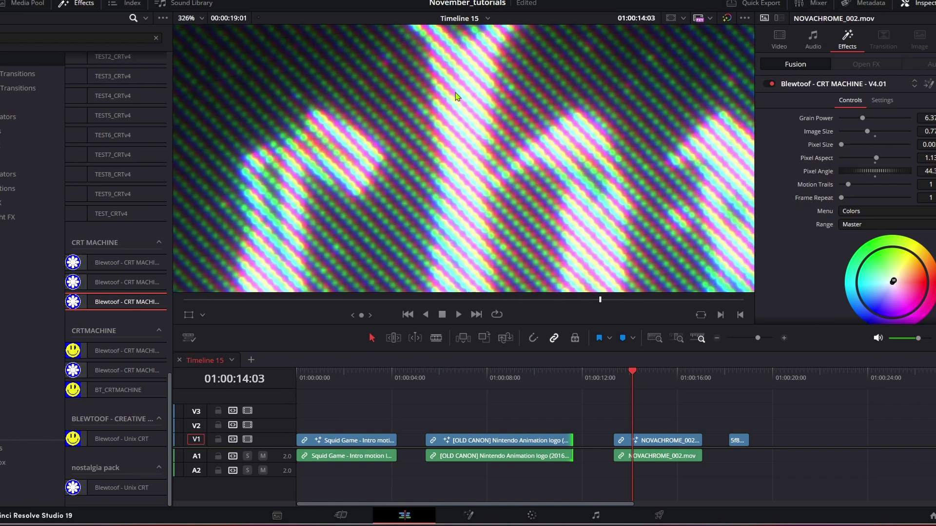
{"action": "scroll", "coordinate": [455, 93], "scroll_direction": "down", "scroll_amount": 4}
{"action": "scroll", "coordinate": [566, 86], "scroll_direction": "down", "scroll_amount": 2}
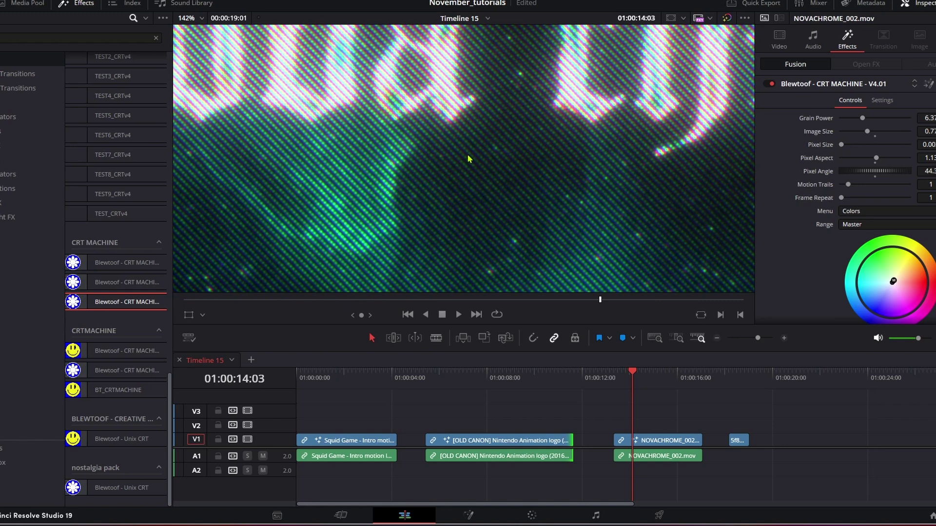
{"action": "scroll", "coordinate": [473, 202], "scroll_direction": "up", "scroll_amount": 3}
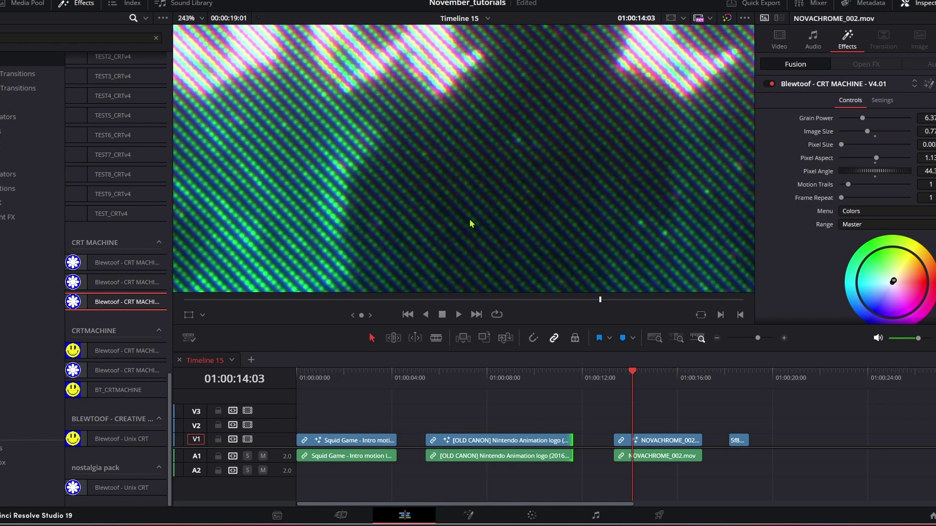
{"action": "scroll", "coordinate": [483, 200], "scroll_direction": "down", "scroll_amount": 5}
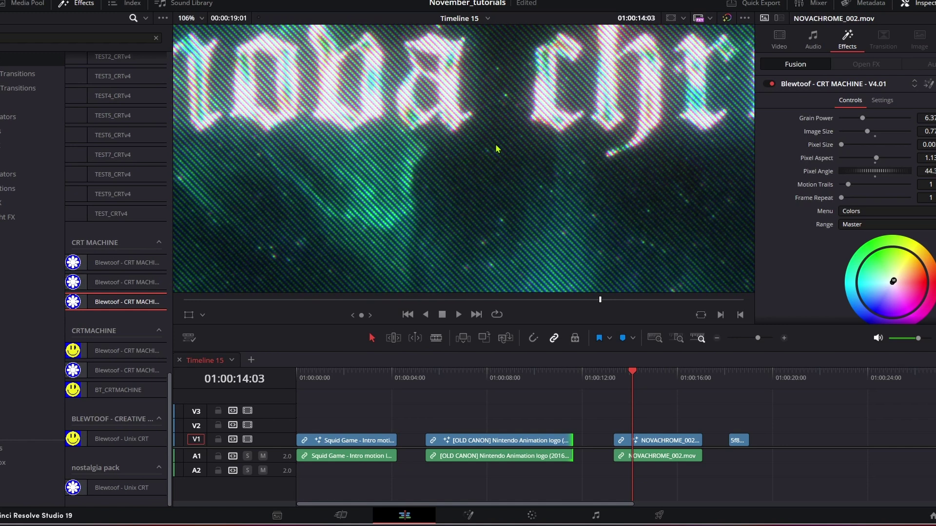
{"action": "scroll", "coordinate": [496, 148], "scroll_direction": "down", "scroll_amount": 1}
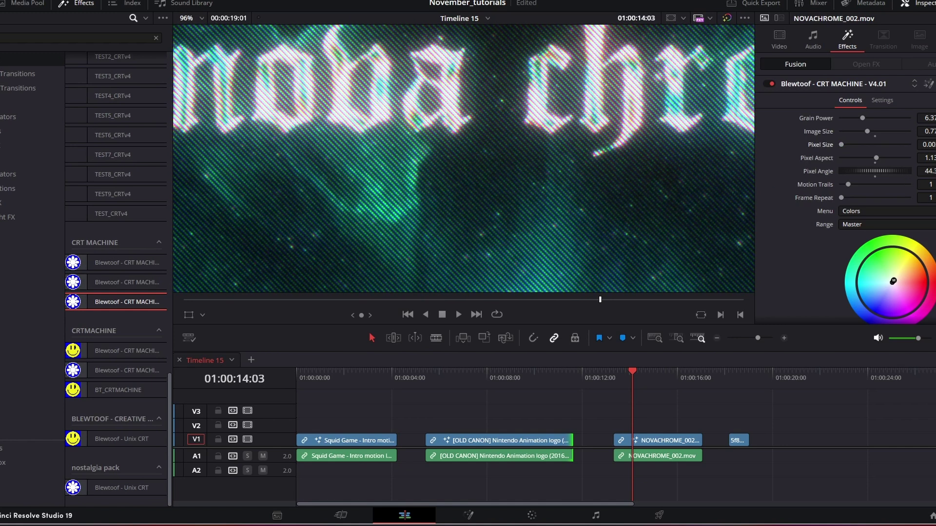
{"action": "left_click", "coordinate": [926, 145]}
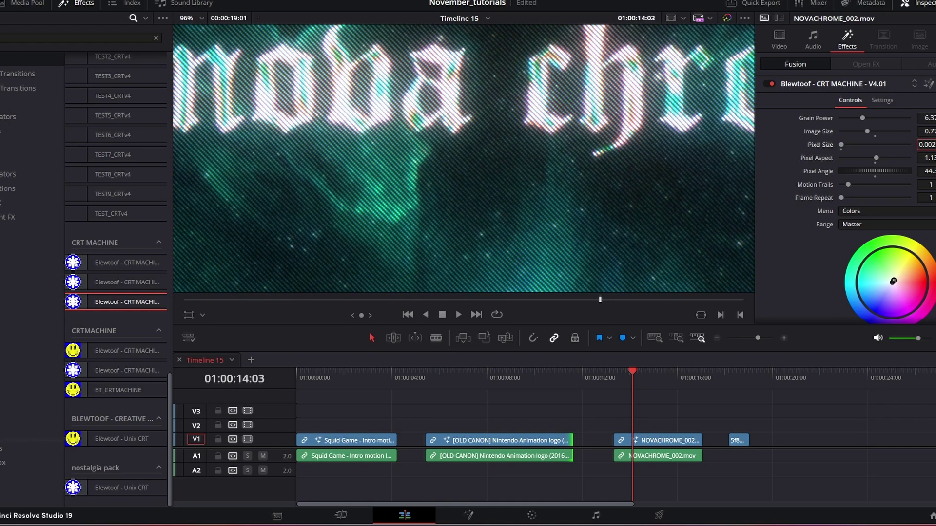
Set Pixel Angle to 73, Pixel Aspect to 1.19, Image Size to 1.0, and Grain Power to 20
{"action": "left_click_drag", "start_coordinate": [870, 171], "coordinate": [860, 173]}
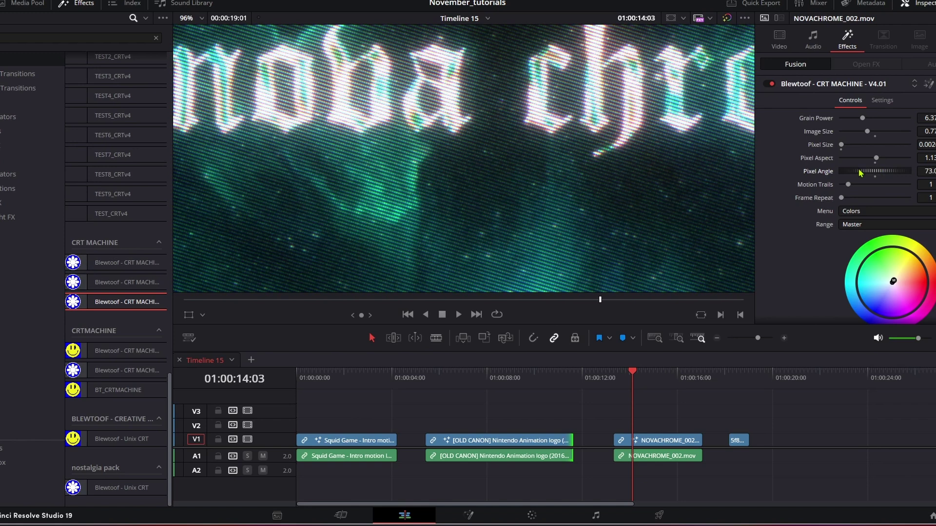
{"action": "scroll", "coordinate": [463, 158], "scroll_direction": "down", "scroll_amount": 3}
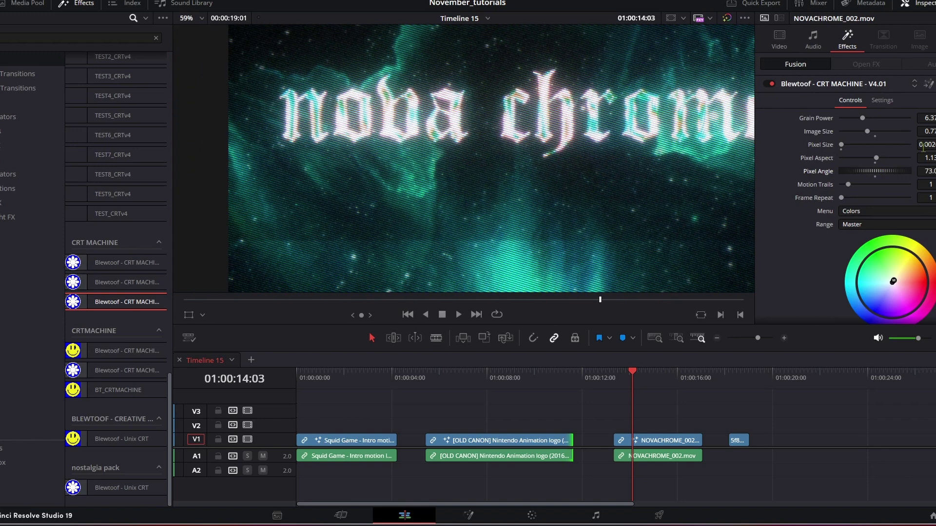
{"action": "left_click_drag", "start_coordinate": [876, 158], "coordinate": [878, 158]}
{"action": "left_click", "coordinate": [875, 132]}
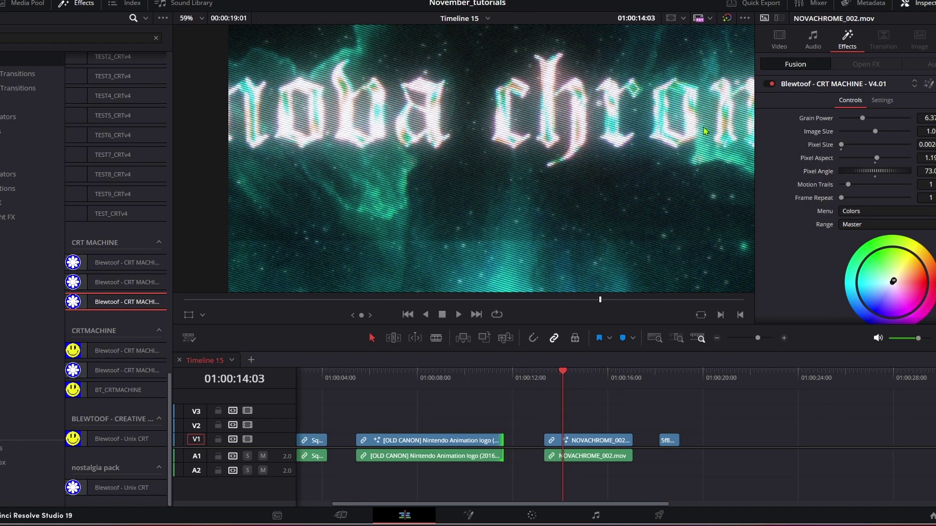
{"action": "left_click_drag", "start_coordinate": [862, 118], "coordinate": [914, 122]}
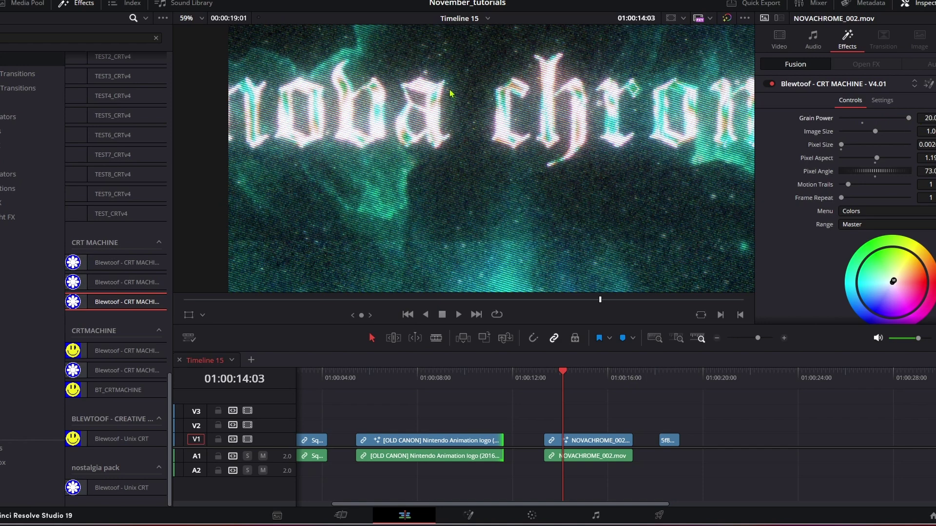
Zoom the viewer to inspect the grain, then lower Grain Power to about 16.3
{"action": "scroll", "coordinate": [449, 93], "scroll_direction": "up", "scroll_amount": 4}
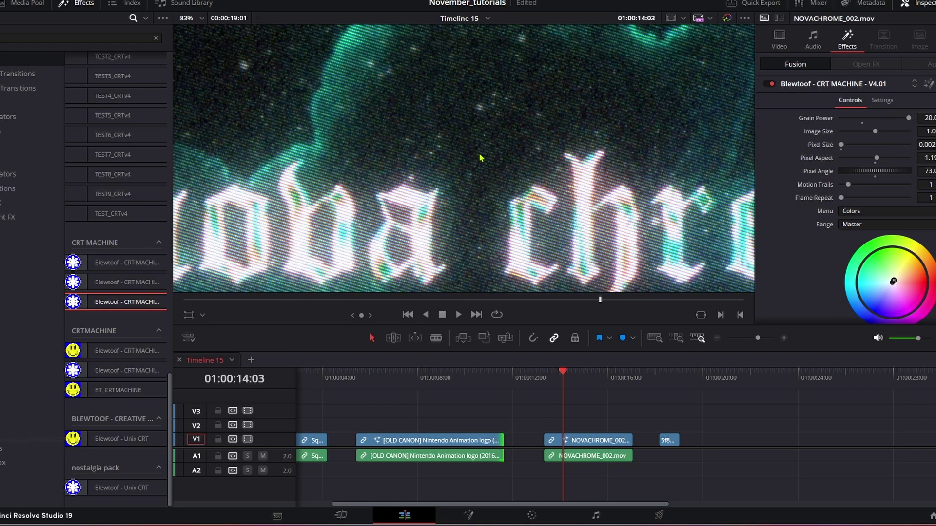
{"action": "scroll", "coordinate": [480, 157], "scroll_direction": "up", "scroll_amount": 1}
{"action": "scroll", "coordinate": [471, 121], "scroll_direction": "up", "scroll_amount": 1}
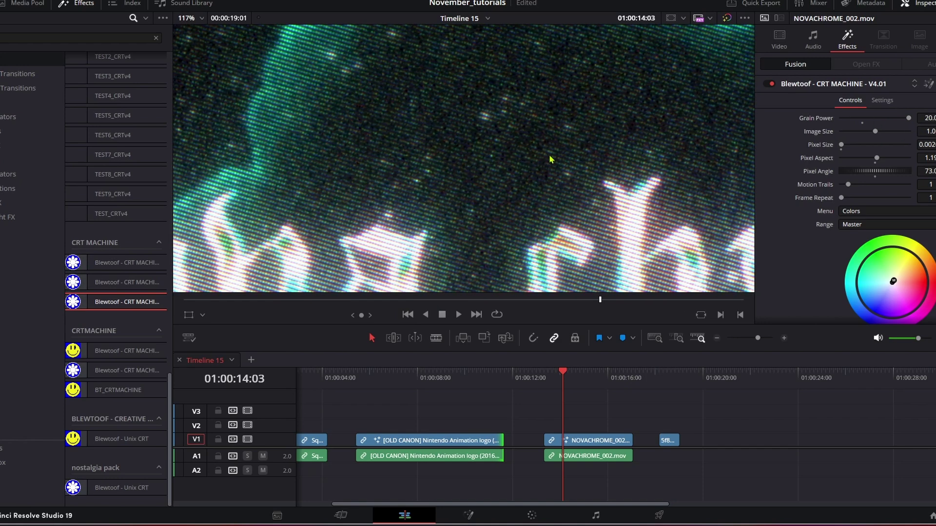
{"action": "scroll", "coordinate": [449, 239], "scroll_direction": "down", "scroll_amount": 6}
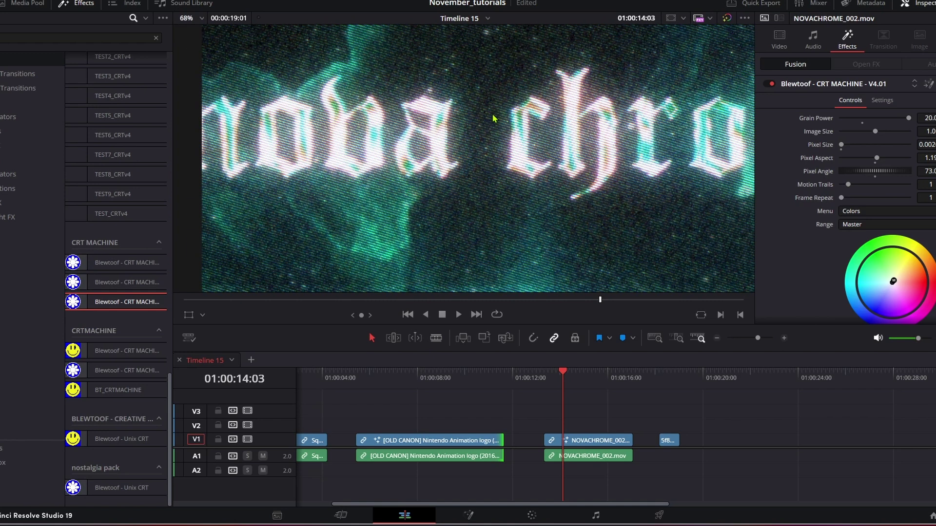
{"action": "left_click_drag", "start_coordinate": [908, 127], "coordinate": [896, 127]}
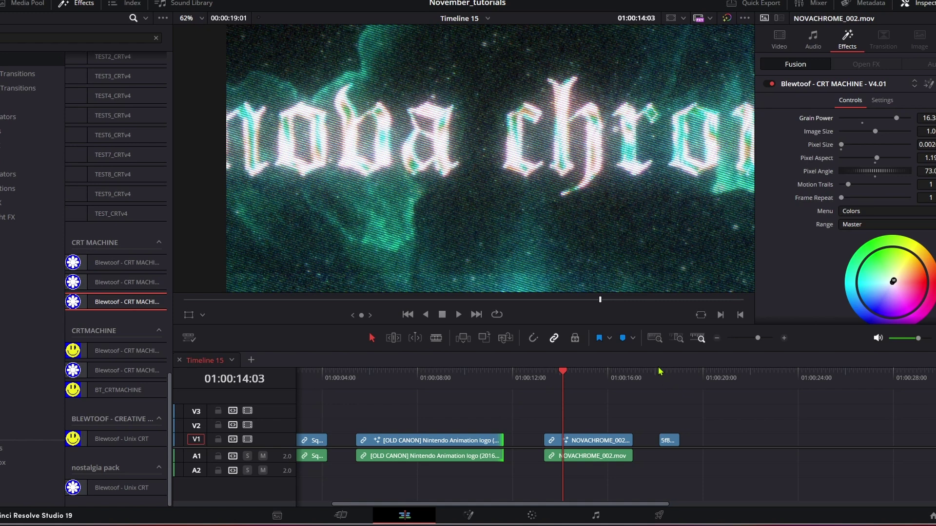
Select the GIF clip, switch off its CRT Machine effect, and play it from the start
{"action": "scroll", "coordinate": [508, 411], "scroll_direction": "right", "scroll_amount": 3}
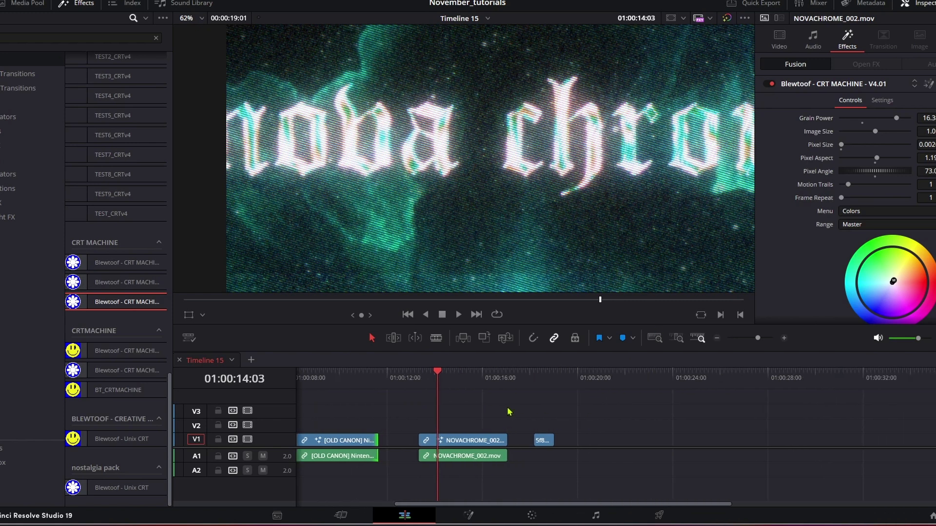
{"action": "left_click", "coordinate": [540, 378]}
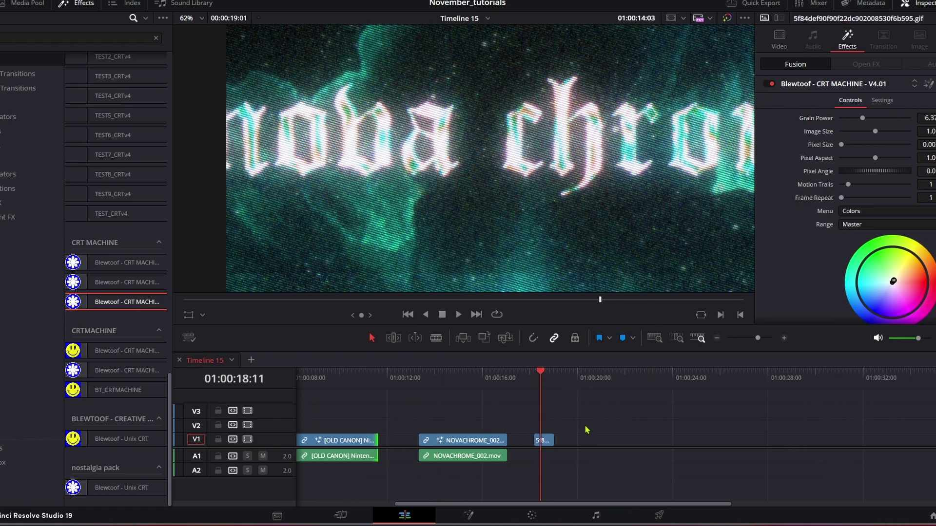
{"action": "scroll", "coordinate": [635, 202], "scroll_direction": "down", "scroll_amount": 3}
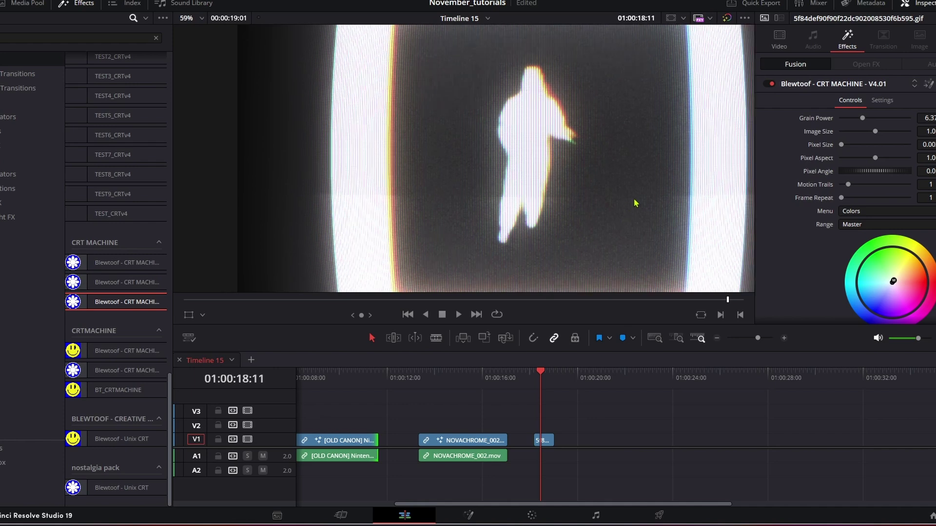
{"action": "left_click", "coordinate": [542, 441]}
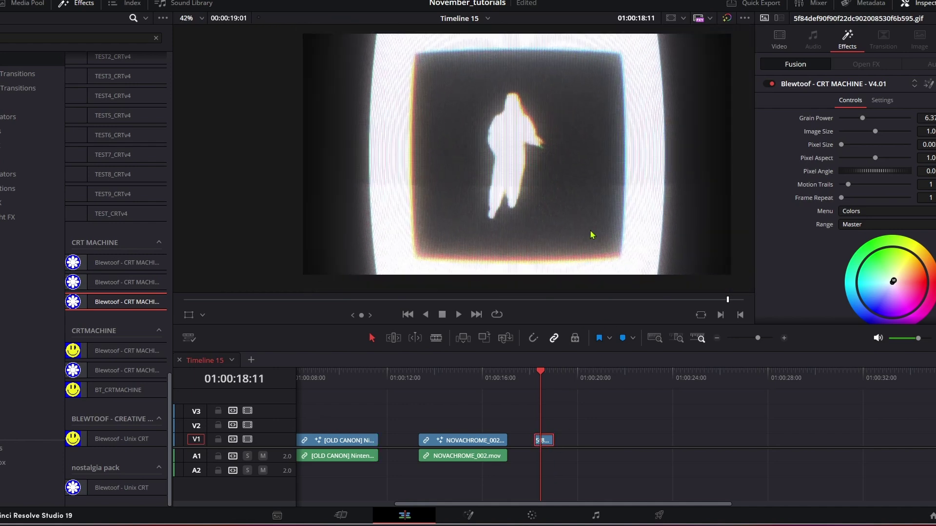
{"action": "left_click", "coordinate": [769, 85]}
{"action": "left_click", "coordinate": [535, 375]}
{"action": "key", "text": "space"}
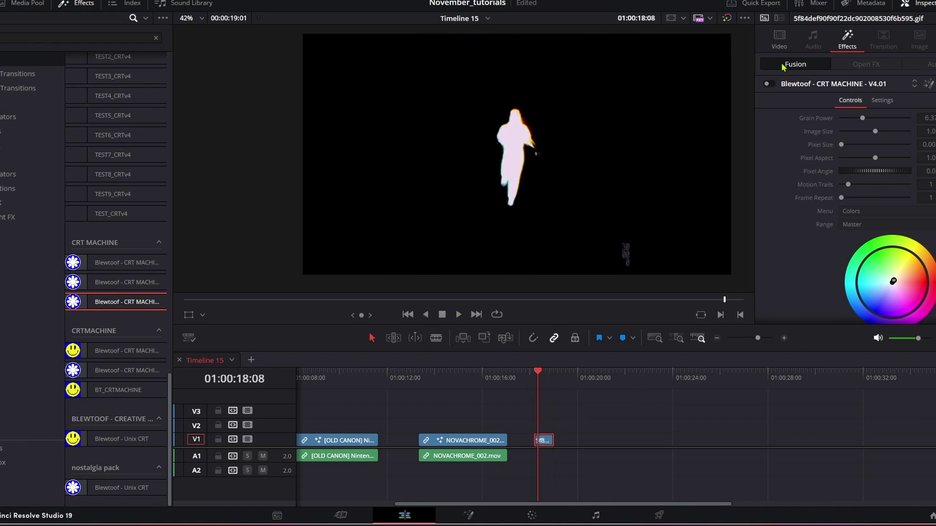
Switch the GIF clip's CRT Machine effect back on and play it again
{"action": "left_click", "coordinate": [769, 84]}
{"action": "left_click", "coordinate": [538, 378]}
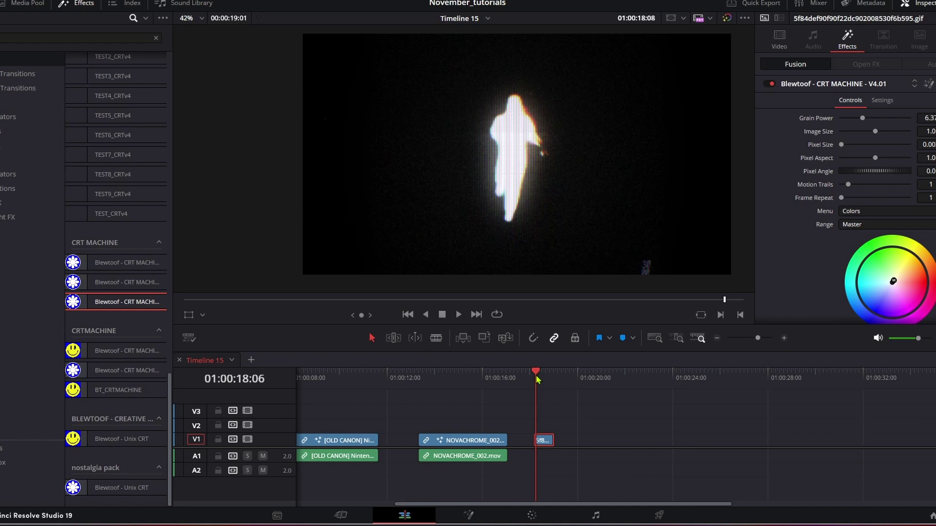
{"action": "key", "text": "space"}
{"action": "key", "text": "space"}
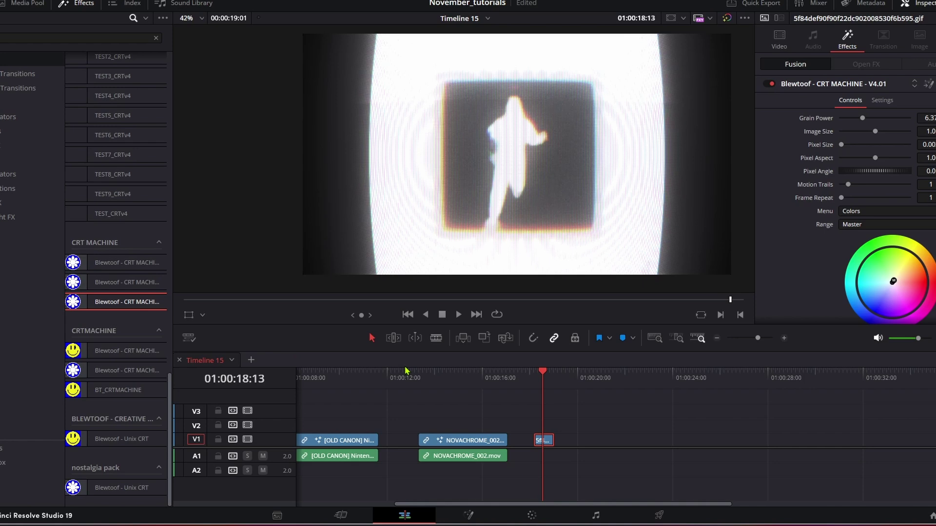
{"action": "scroll", "coordinate": [546, 195], "scroll_direction": "up", "scroll_amount": 5}
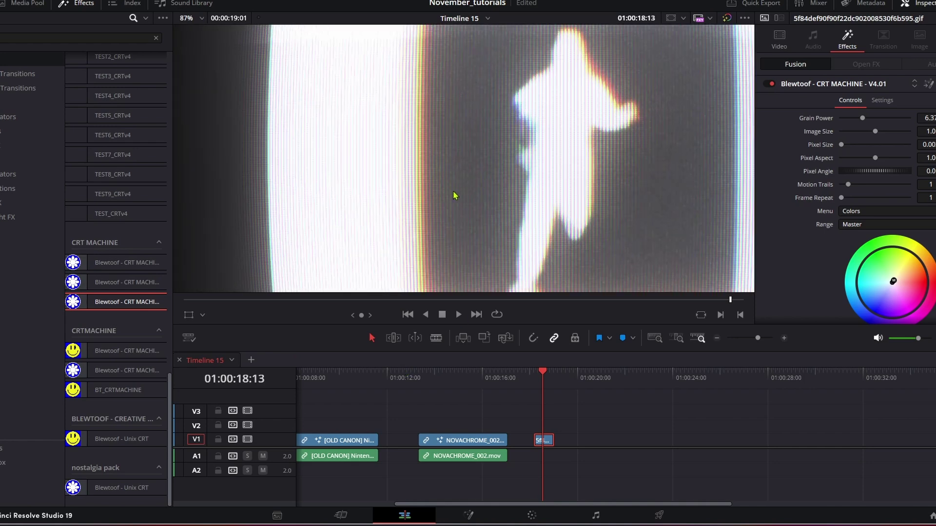
{"action": "scroll", "coordinate": [452, 197], "scroll_direction": "down", "scroll_amount": 3}
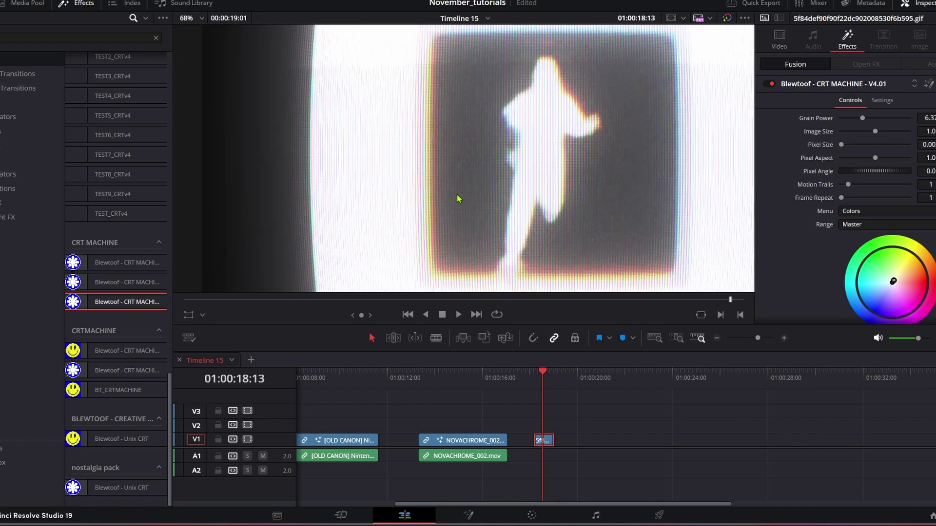